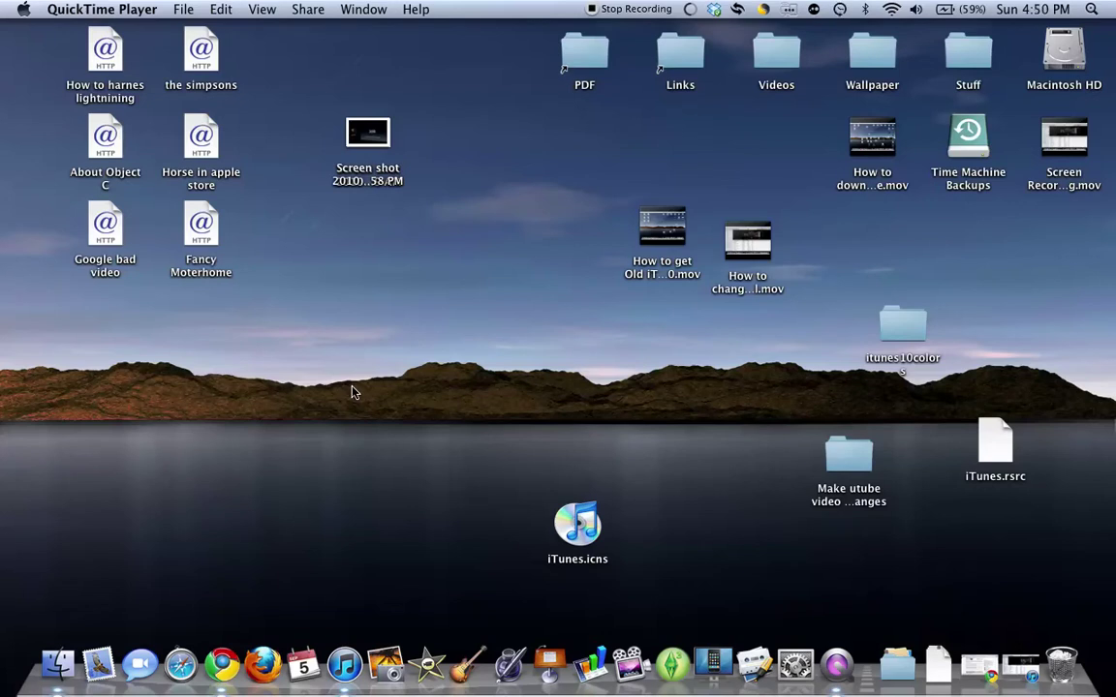
- View iTunes' plain grey sidebar, minimize iTunes, and return to the OSXDaily article in Chrome
{"action": "left_click", "coordinate": [351, 639]}
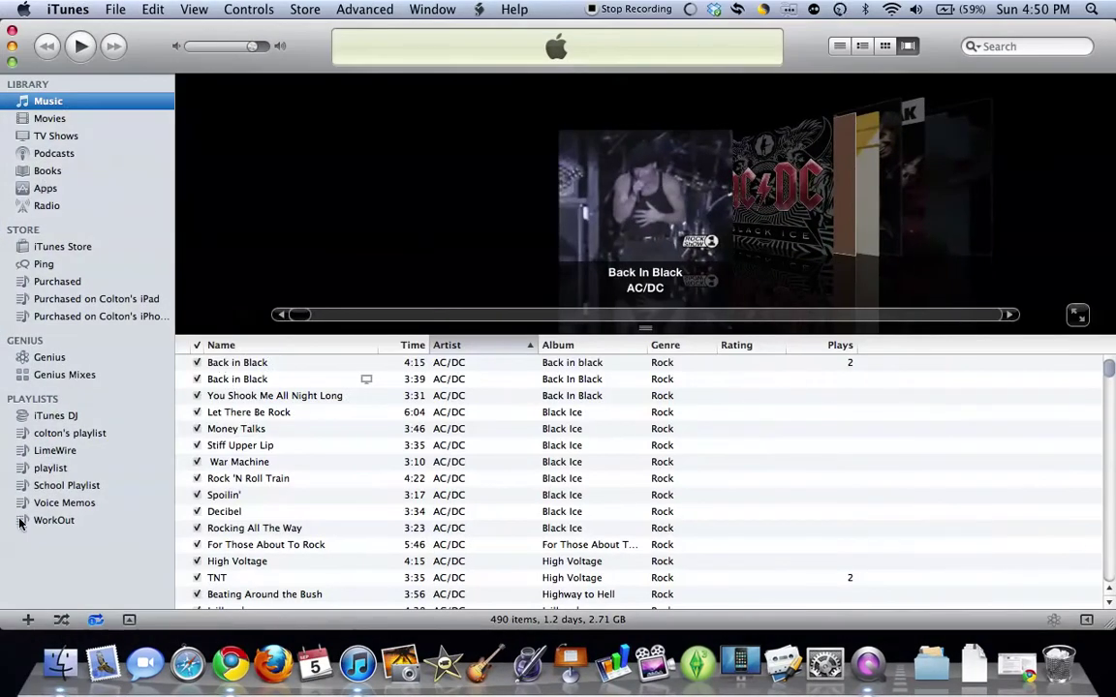
{"action": "left_click", "coordinate": [12, 45]}
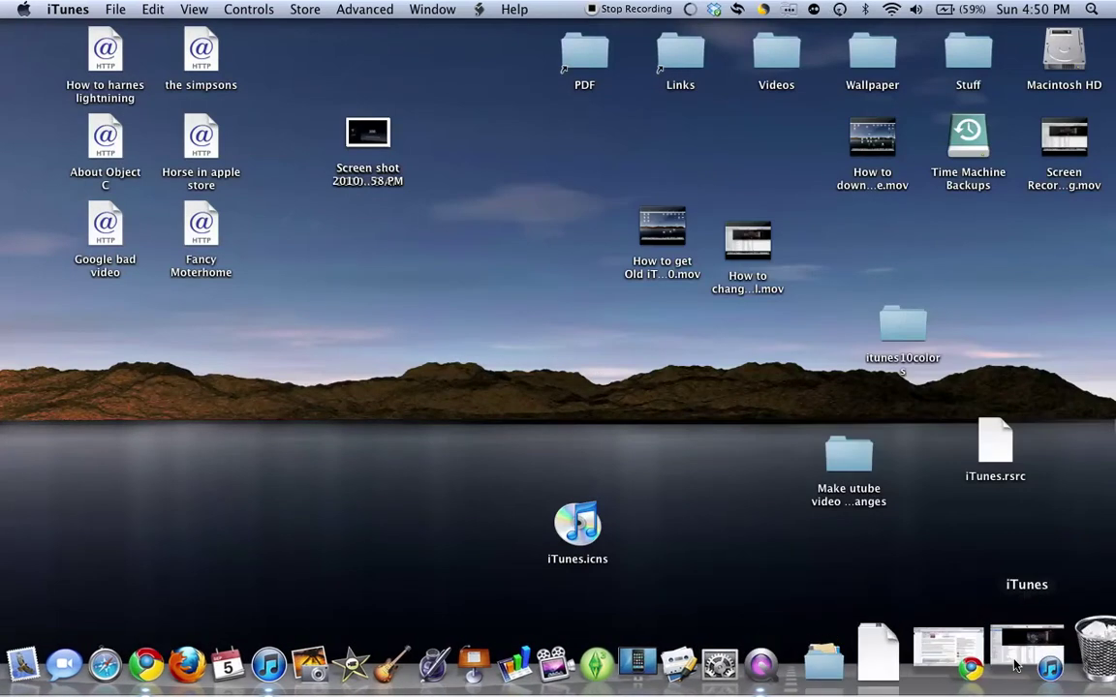
{"action": "left_click", "coordinate": [984, 658]}
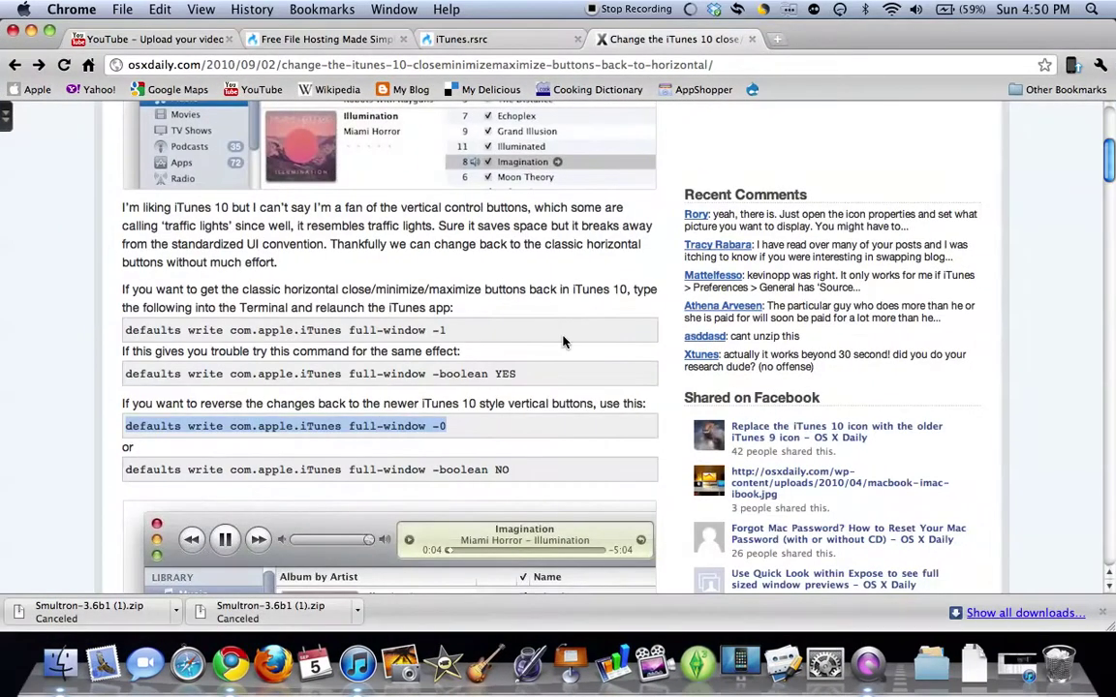
- Start the iTunes.rsrc download on MediaFire, cancel saving it, and minimize Chrome
{"action": "left_click", "coordinate": [527, 41]}
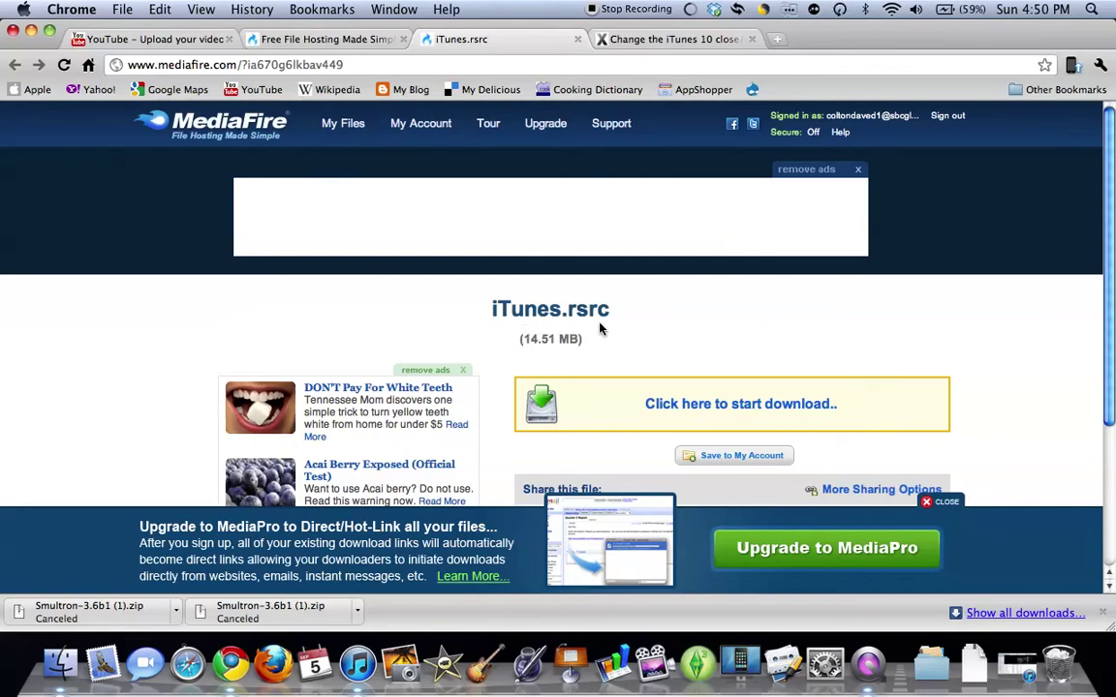
{"action": "left_click", "coordinate": [682, 407]}
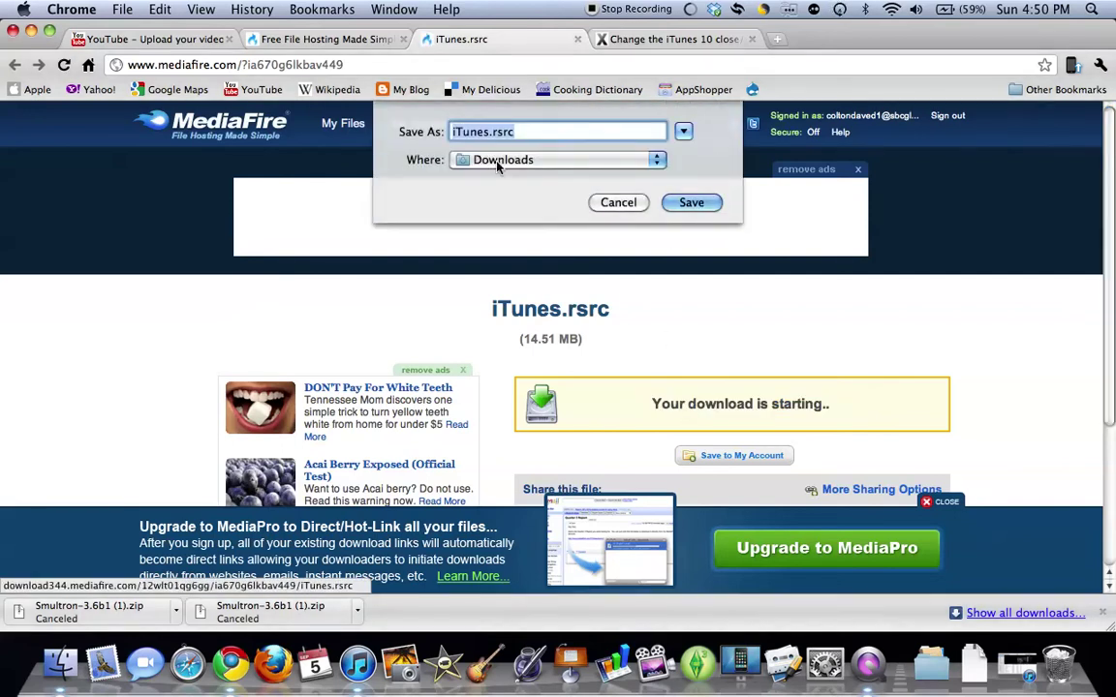
{"action": "left_click", "coordinate": [618, 202]}
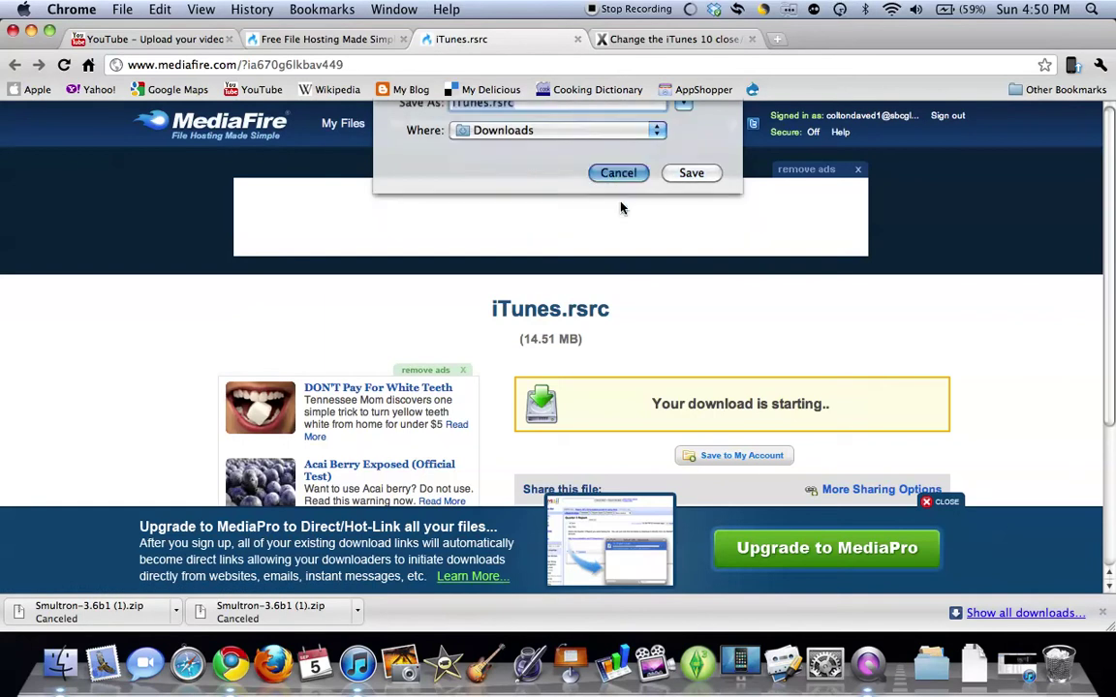
{"action": "left_click", "coordinate": [31, 30]}
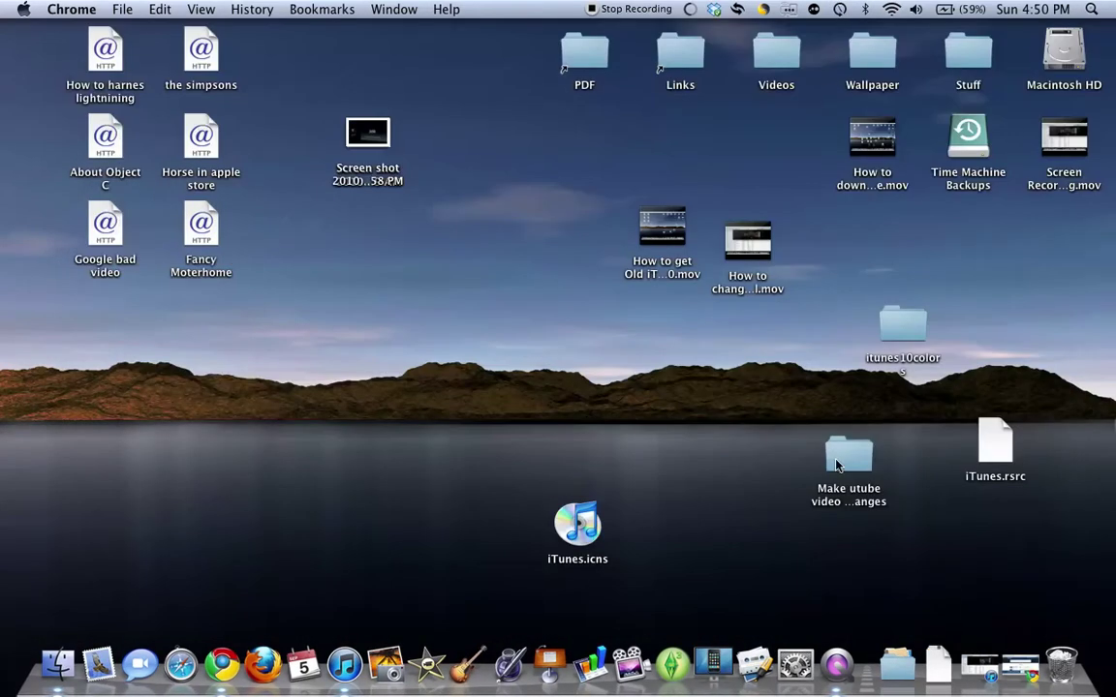
- Move iTunes.rsrc to mid-desktop and show the iTunes app's package contents from Applications
{"action": "left_click_drag", "start_coordinate": [995, 444], "coordinate": [552, 383]}
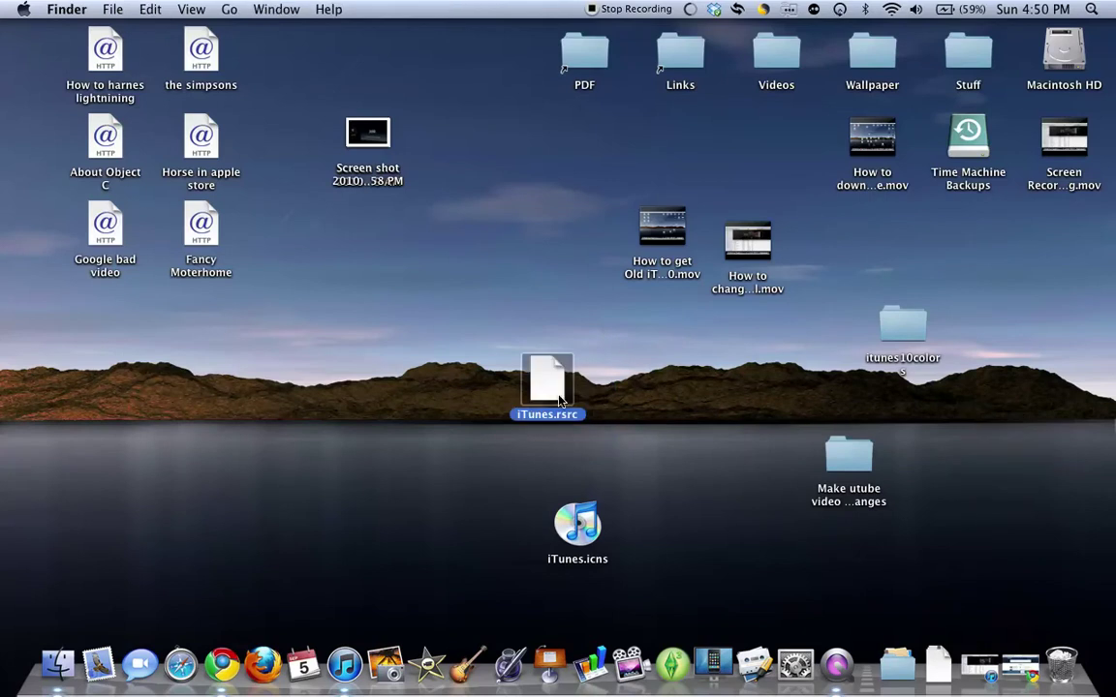
{"action": "left_click", "coordinate": [555, 351]}
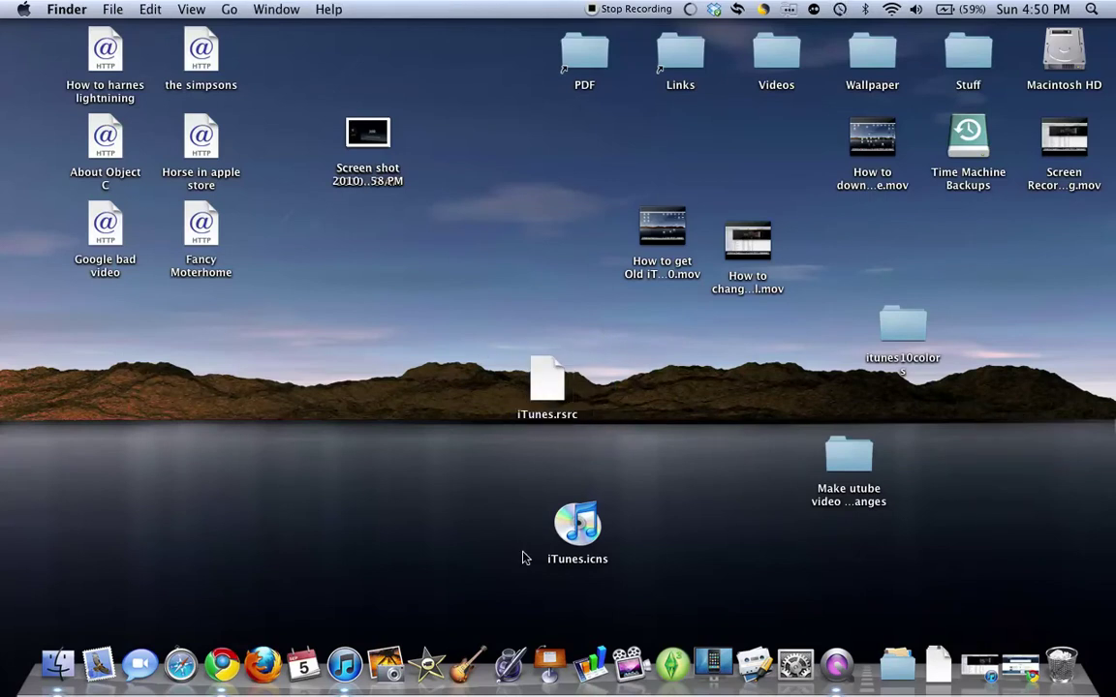
{"action": "left_click", "coordinate": [56, 666]}
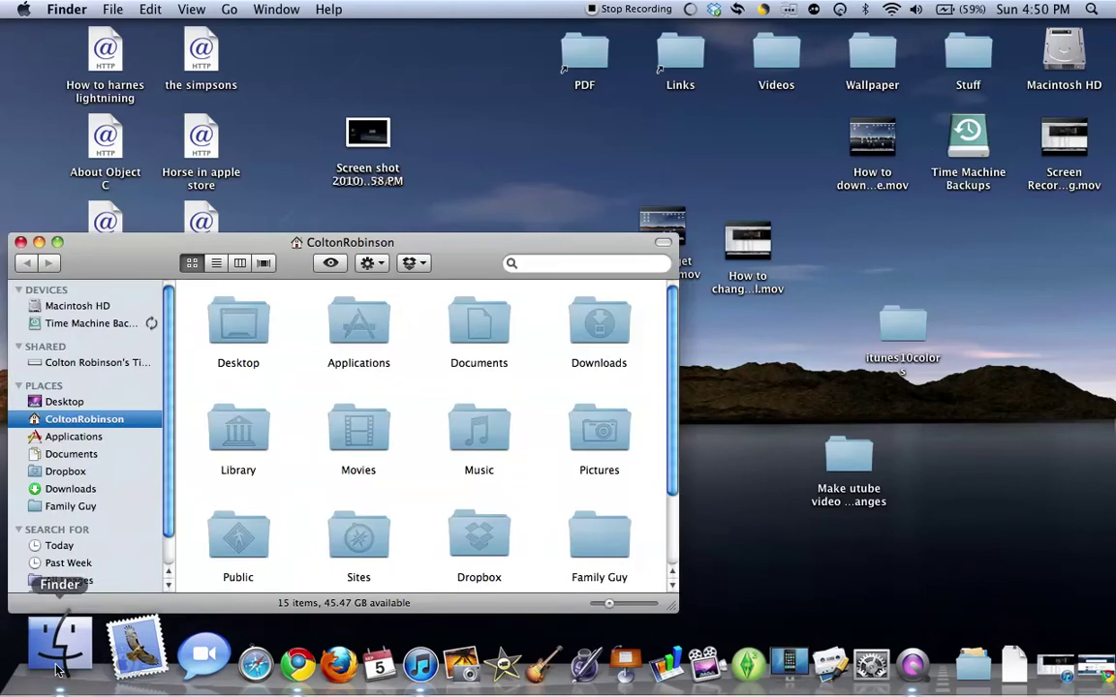
{"action": "left_click", "coordinate": [78, 437]}
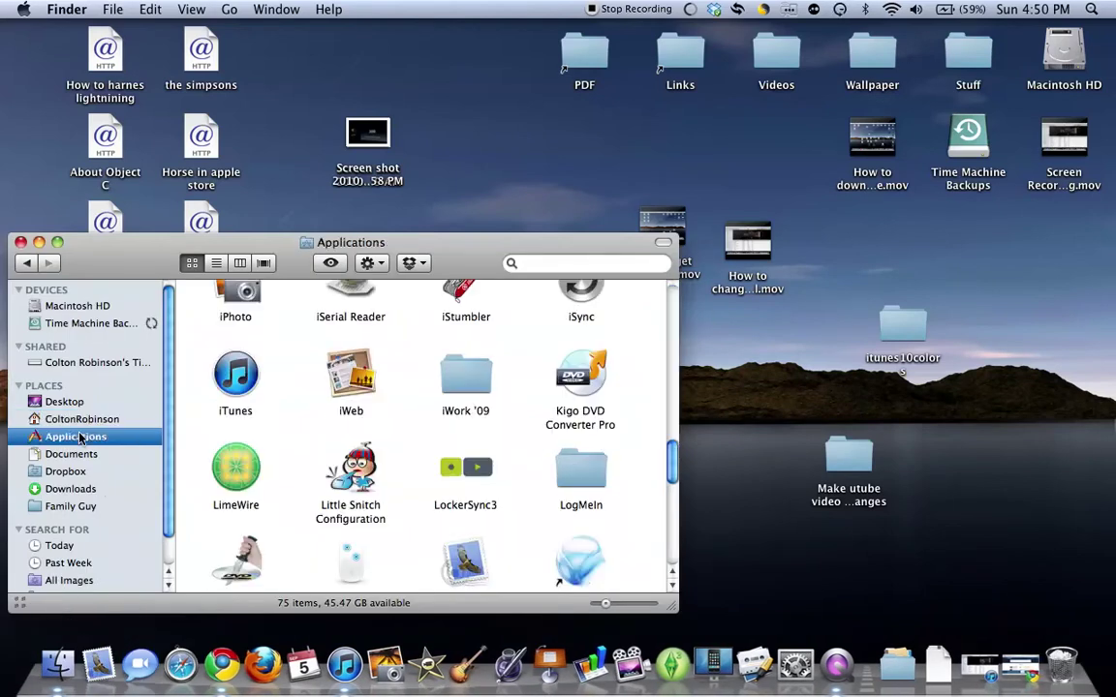
{"action": "left_click", "coordinate": [239, 377]}
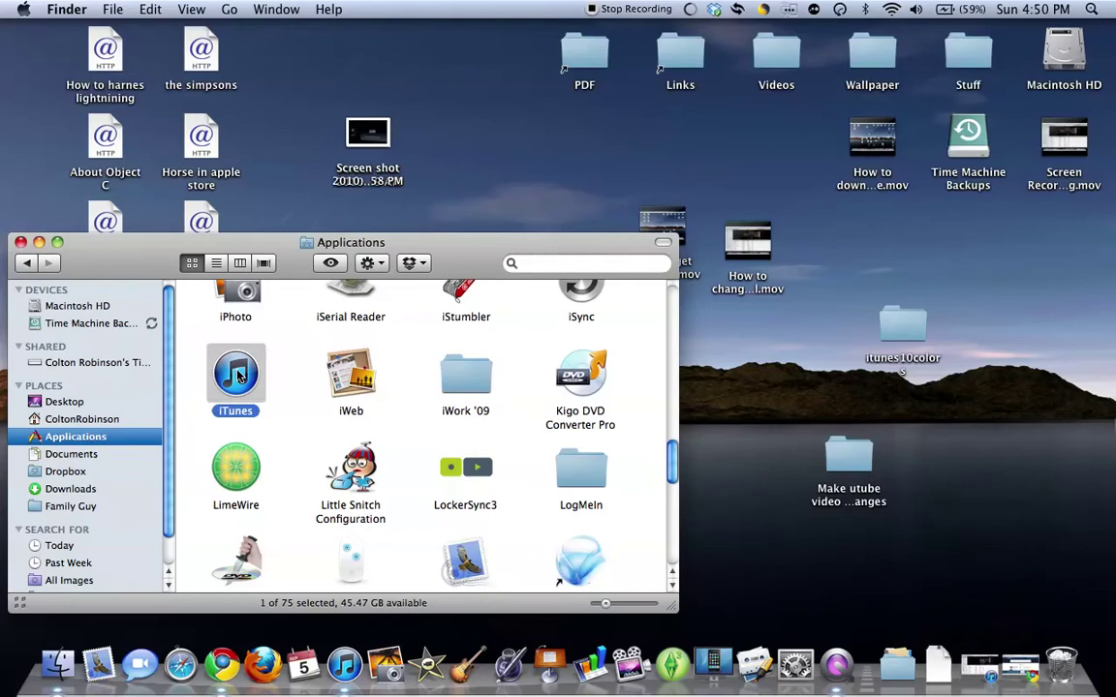
{"action": "right_click", "coordinate": [237, 376]}
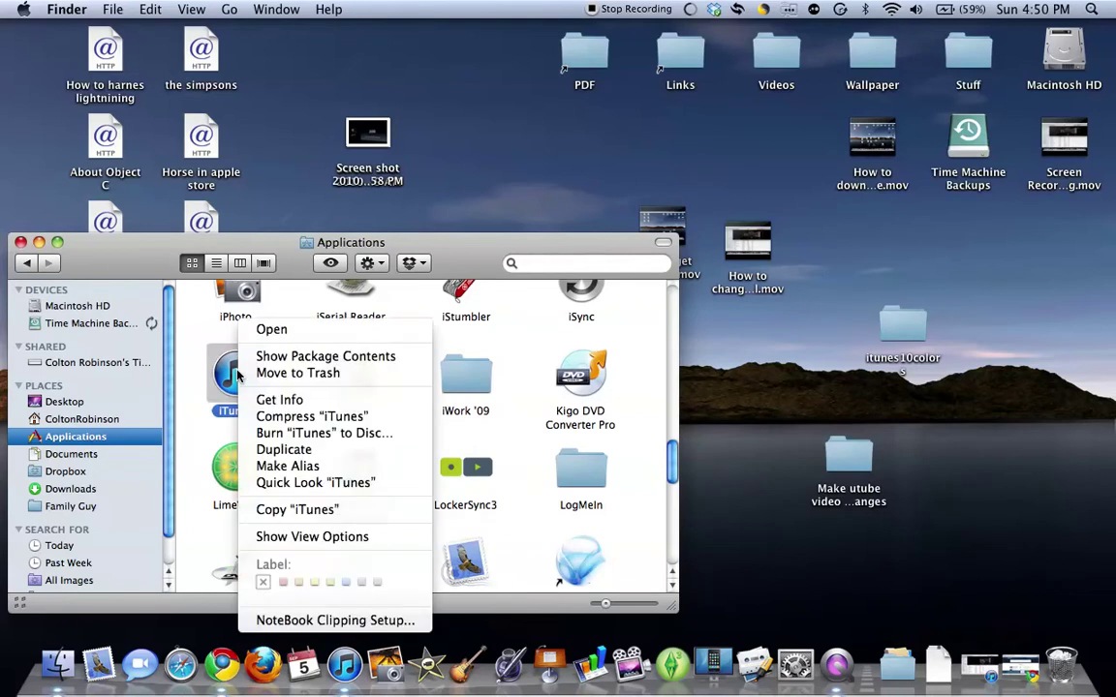
{"action": "left_click", "coordinate": [333, 358]}
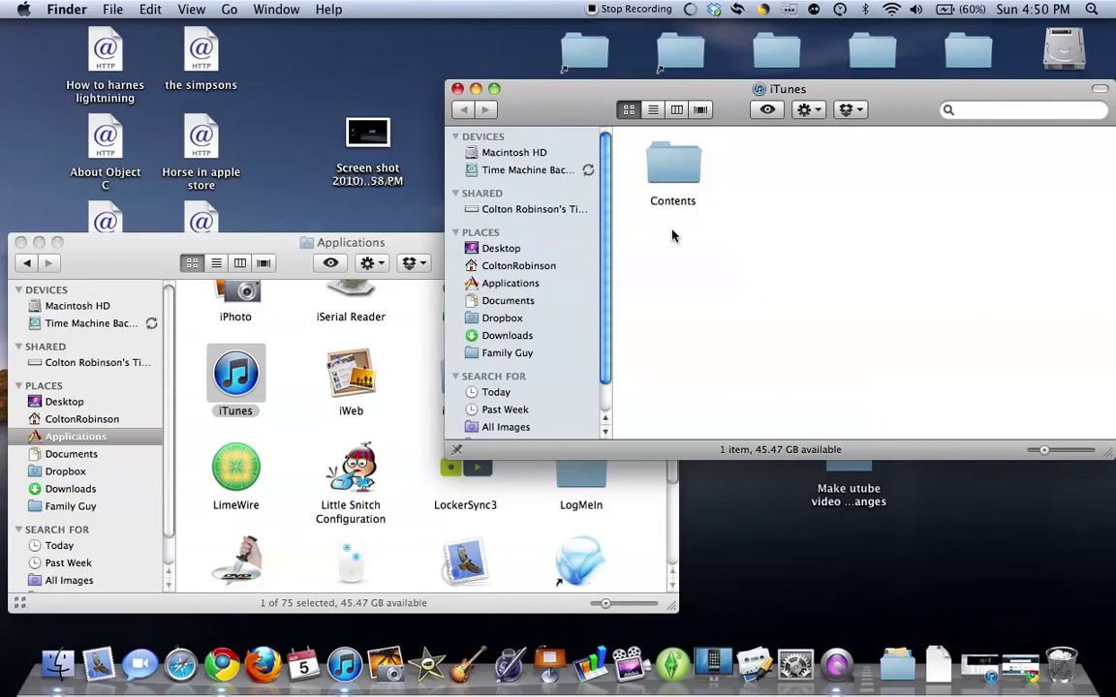
- Open the Contents and then Resources folders inside the iTunes package
{"action": "double_click", "coordinate": [663, 165]}
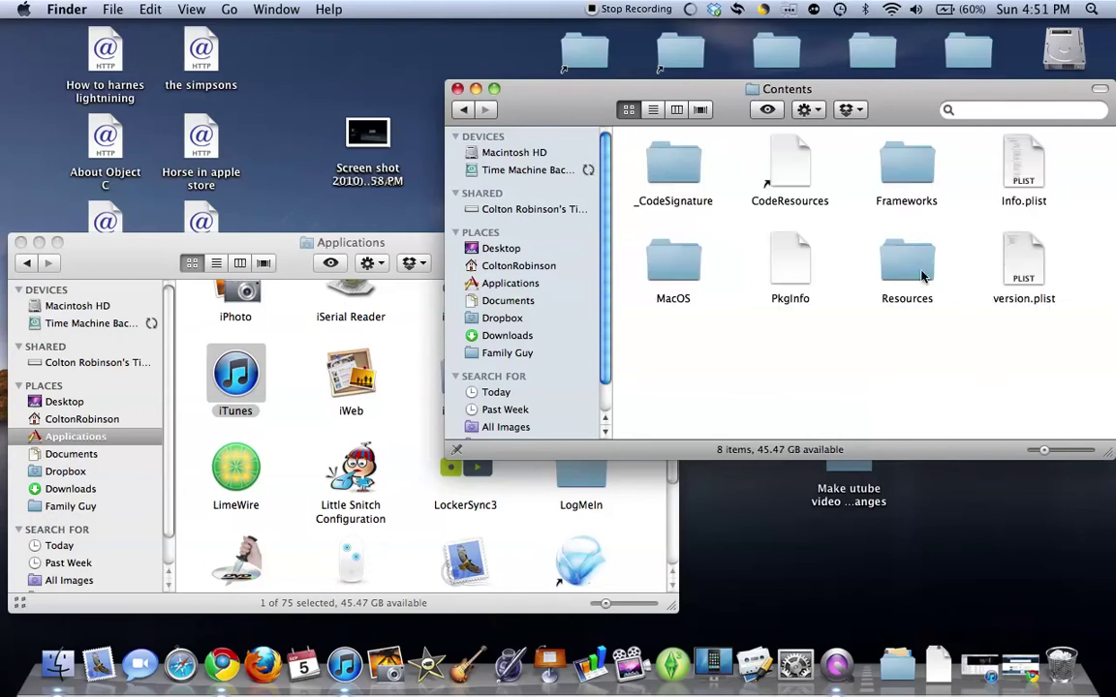
{"action": "double_click", "coordinate": [907, 262]}
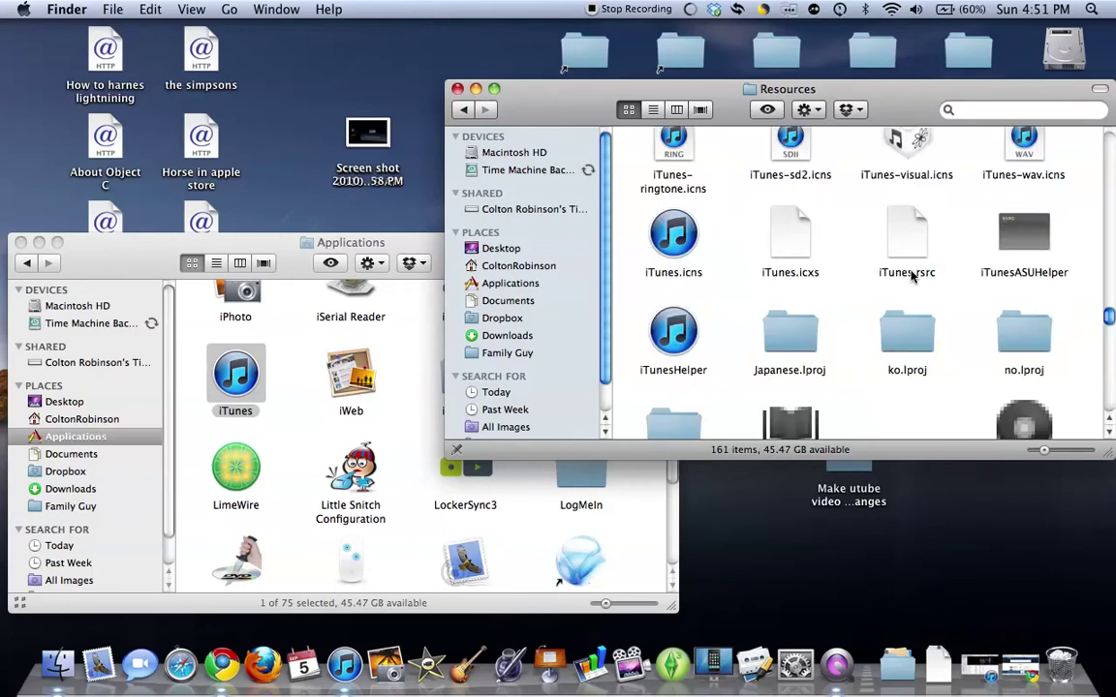
{"action": "scroll", "coordinate": [865, 262], "scroll_direction": "up", "scroll_amount": 2}
{"action": "scroll", "coordinate": [865, 261], "scroll_direction": "up", "scroll_amount": 1}
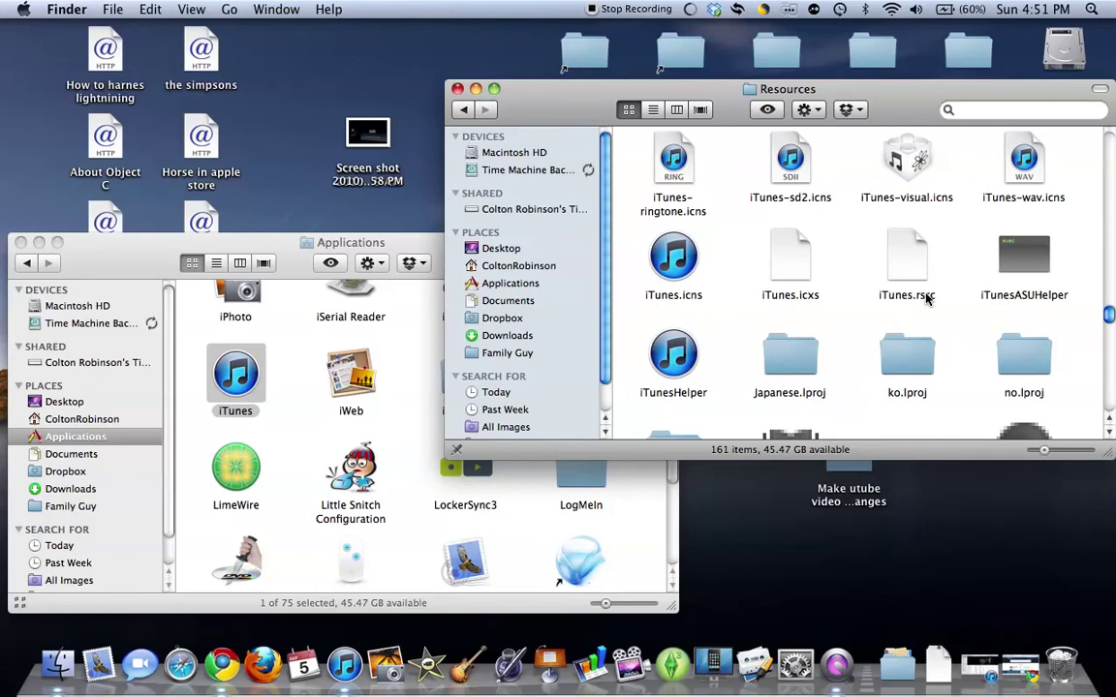
- Create an untitled folder on the desktop and copy the original iTunes.rsrc into it
{"action": "right_click", "coordinate": [887, 509]}
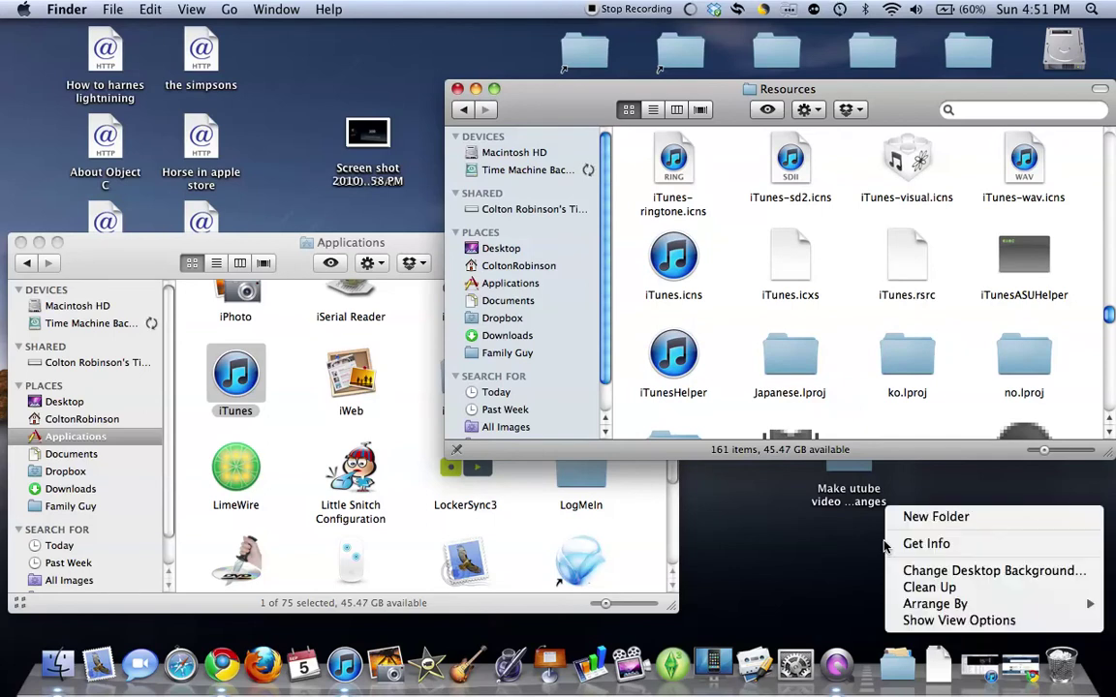
{"action": "left_click", "coordinate": [910, 523]}
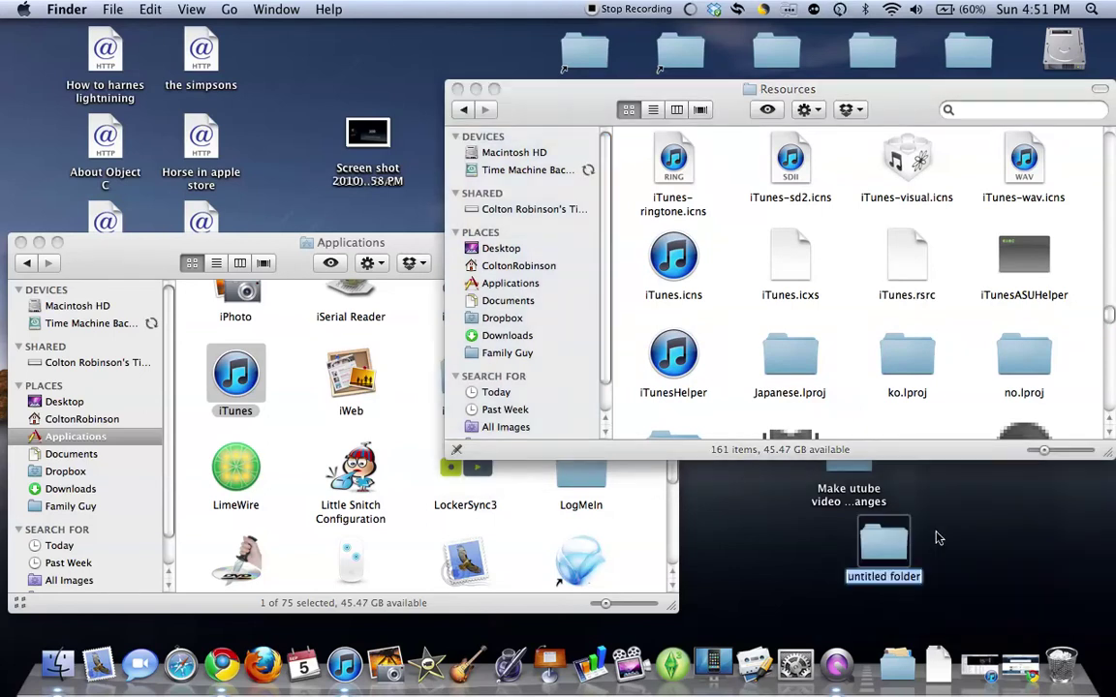
{"action": "left_click", "coordinate": [930, 540]}
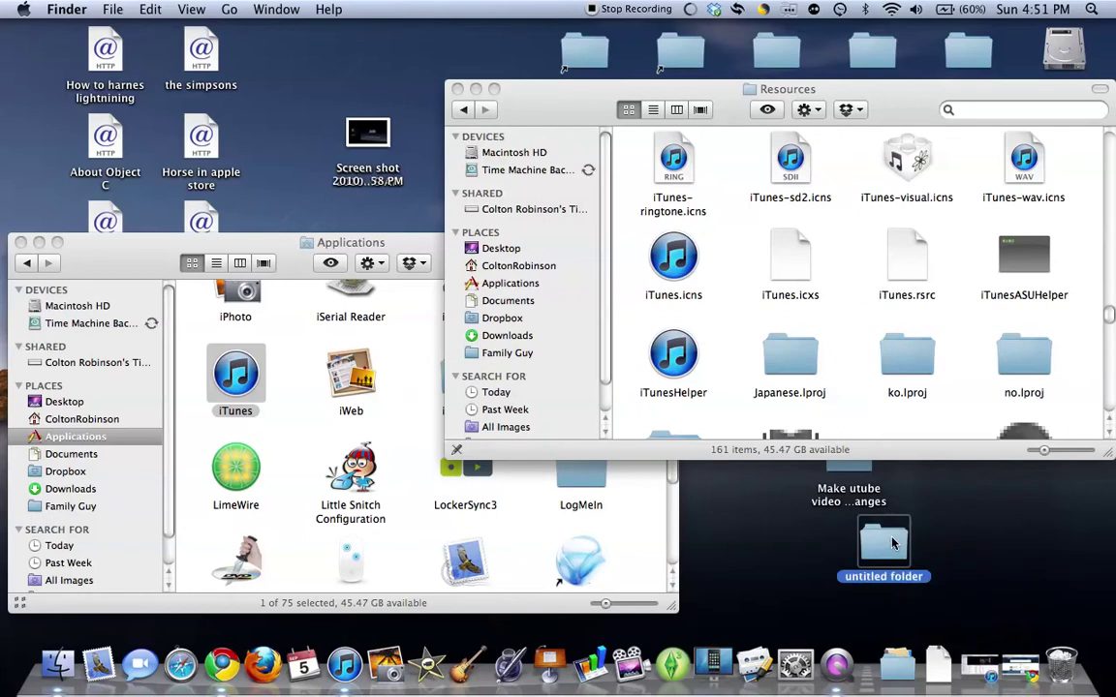
{"action": "left_click_drag", "start_coordinate": [891, 545], "coordinate": [913, 554]}
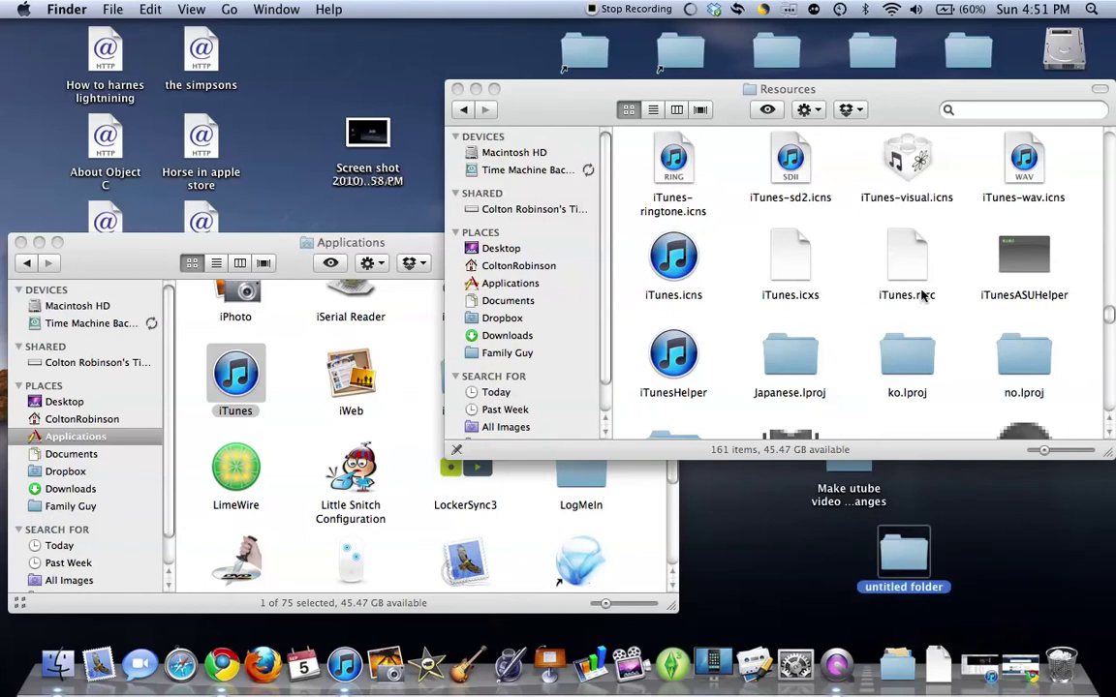
{"action": "mouse_move", "coordinate": [908, 260]}
{"action": "left_mouse_down"}
{"action": "mouse_move", "coordinate": [940, 505]}
{"action": "mouse_move", "coordinate": [910, 557]}
{"action": "left_mouse_up"}
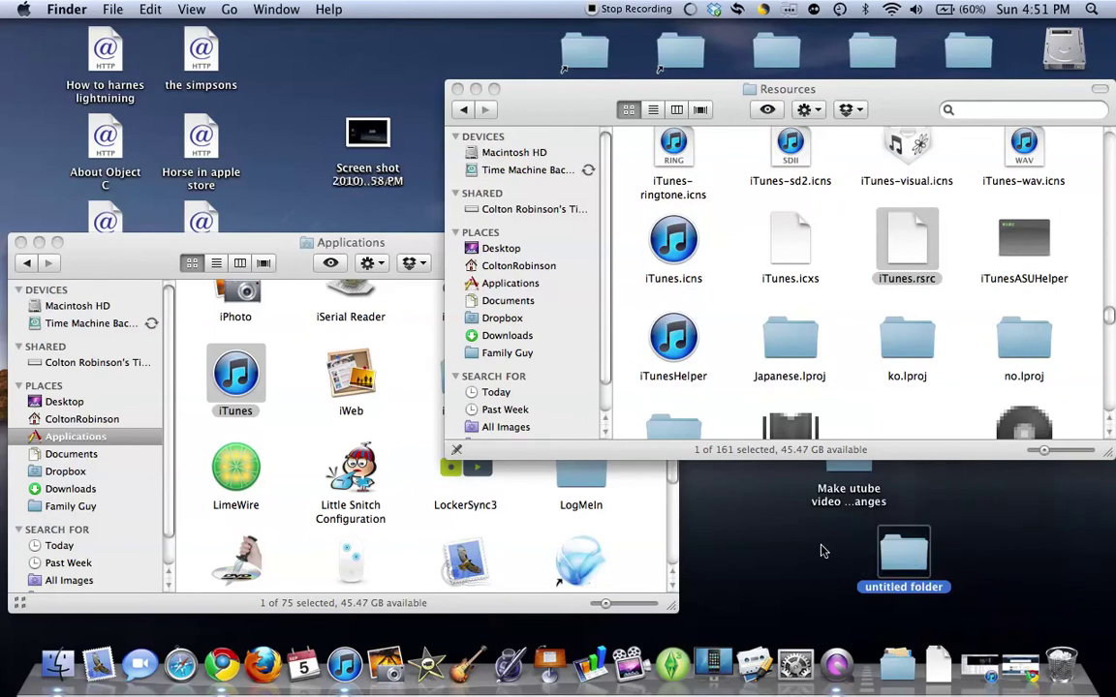
{"action": "key", "text": "F11"}
- Drag the desktop iTunes.rsrc toward the Resources window, using F11 to reveal the desktop
{"action": "left_click", "coordinate": [547, 383]}
{"action": "right_click", "coordinate": [550, 382]}
{"action": "left_click", "coordinate": [474, 372]}
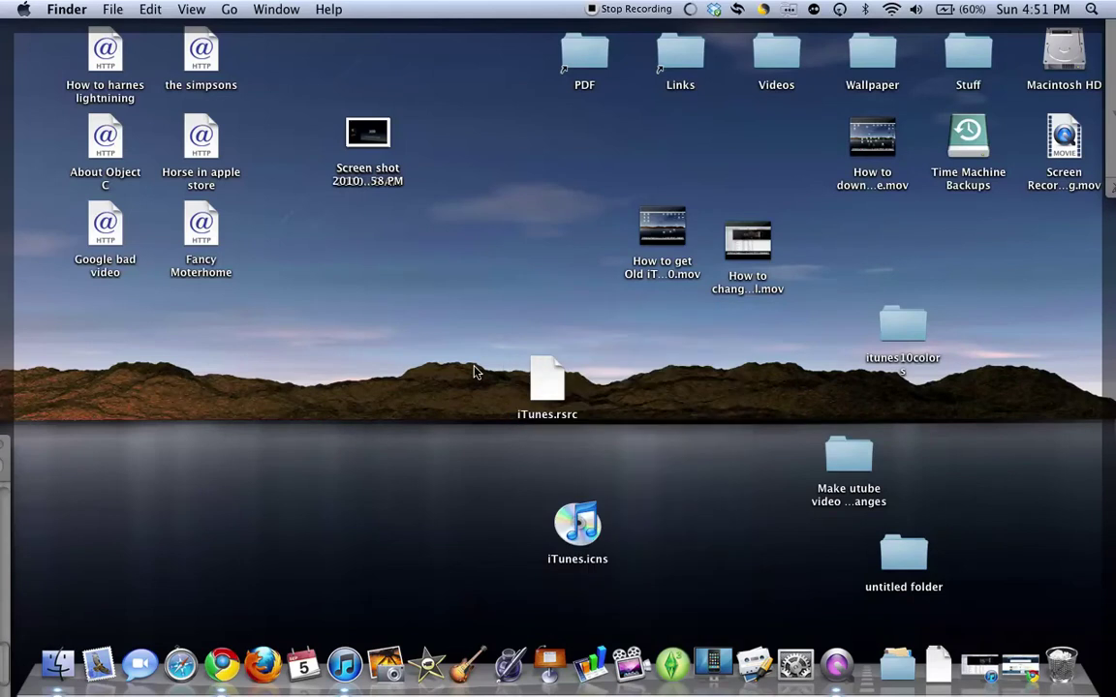
{"action": "mouse_move", "coordinate": [547, 373]}
{"action": "left_mouse_down"}
{"action": "mouse_move", "coordinate": [463, 357]}
{"action": "mouse_move", "coordinate": [579, 459]}
{"action": "mouse_move", "coordinate": [977, 258]}
{"action": "mouse_move", "coordinate": [913, 243]}
{"action": "left_mouse_up"}
{"action": "key", "text": "F11"}
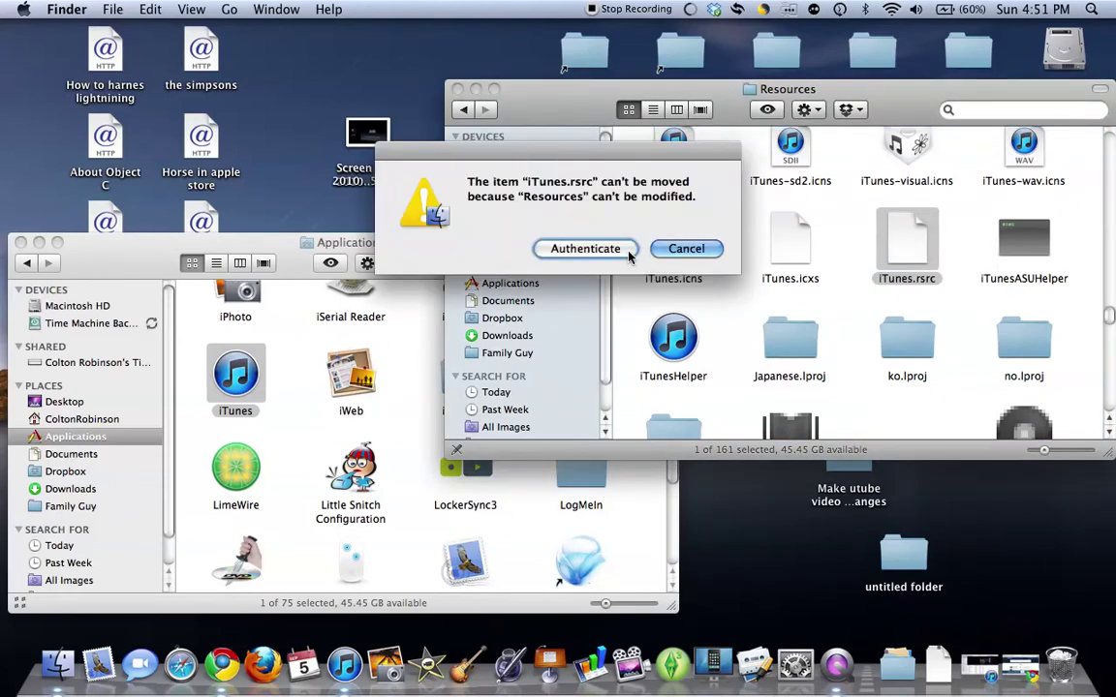
- Authenticate with the admin password to replace iTunes.rsrc, then acknowledge the already-exists error
{"action": "left_click", "coordinate": [628, 253]}
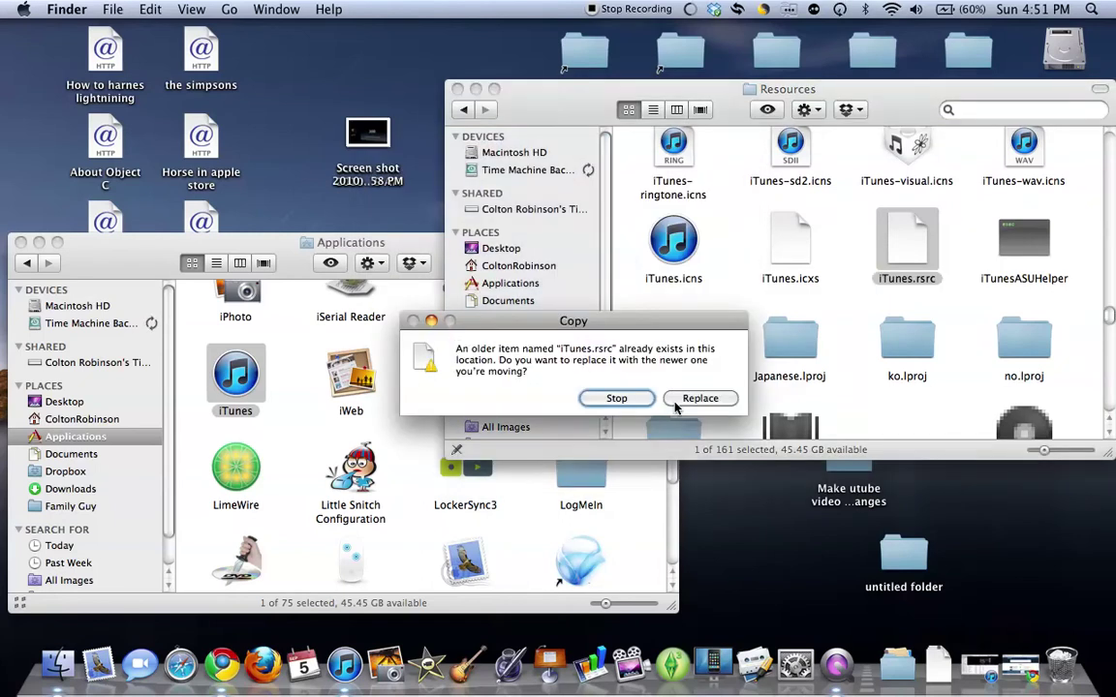
{"action": "left_click", "coordinate": [686, 399]}
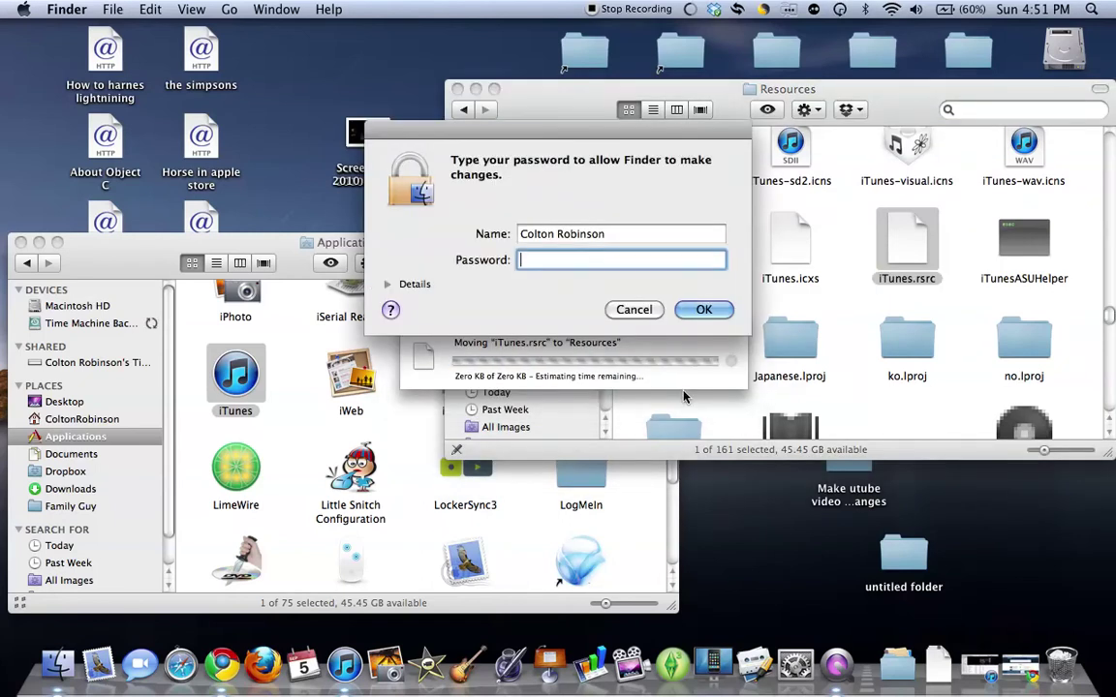
{"action": "type", "text": "••••••"}
{"action": "key", "text": "Return"}
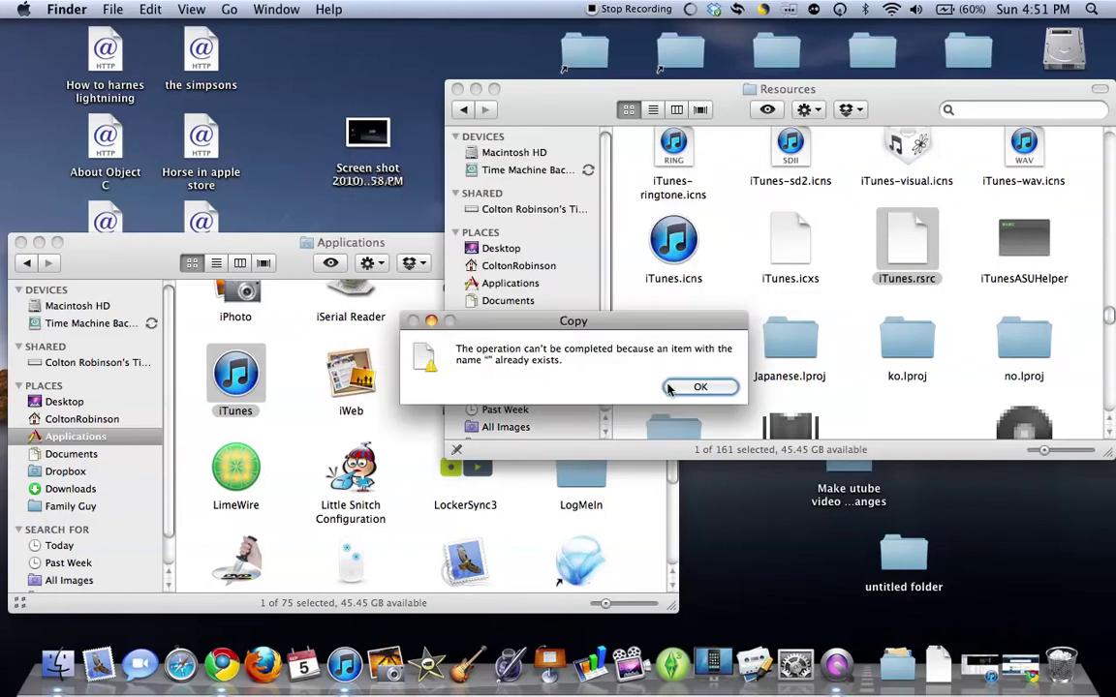
{"action": "left_click", "coordinate": [682, 388]}
- Retry dropping the desktop iTunes.rsrc into Resources, authenticate, and dismiss the same error
{"action": "key", "text": "F11"}
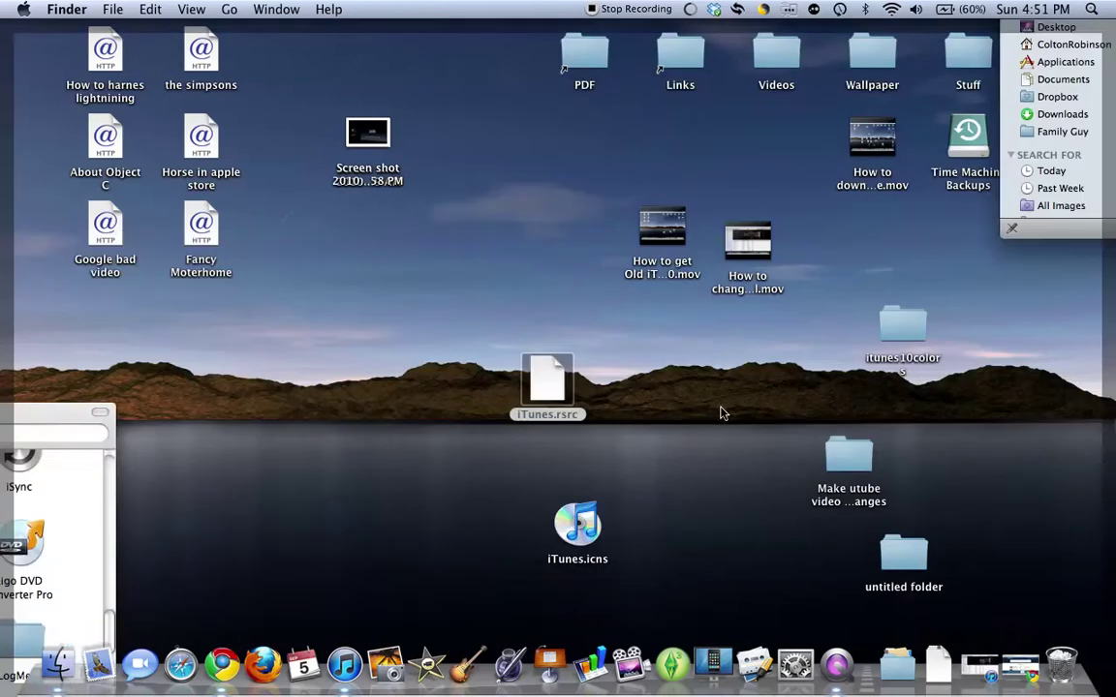
{"action": "left_click_drag", "start_coordinate": [562, 383], "coordinate": [684, 426]}
{"action": "key", "text": "F11"}
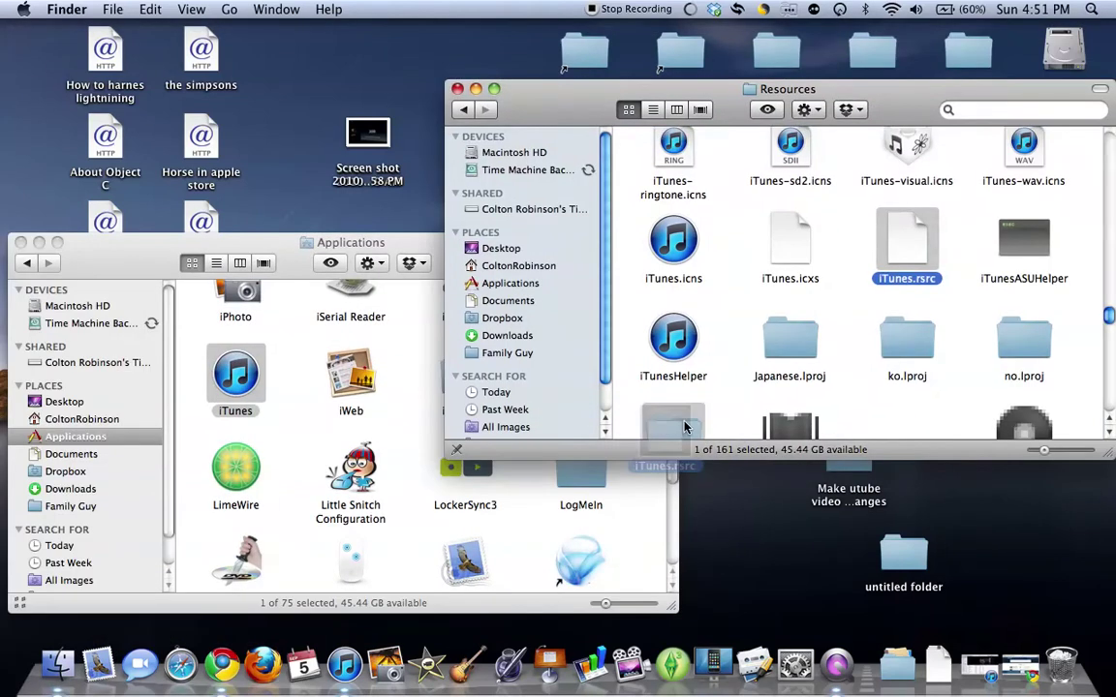
{"action": "left_click_drag", "start_coordinate": [683, 426], "coordinate": [843, 242]}
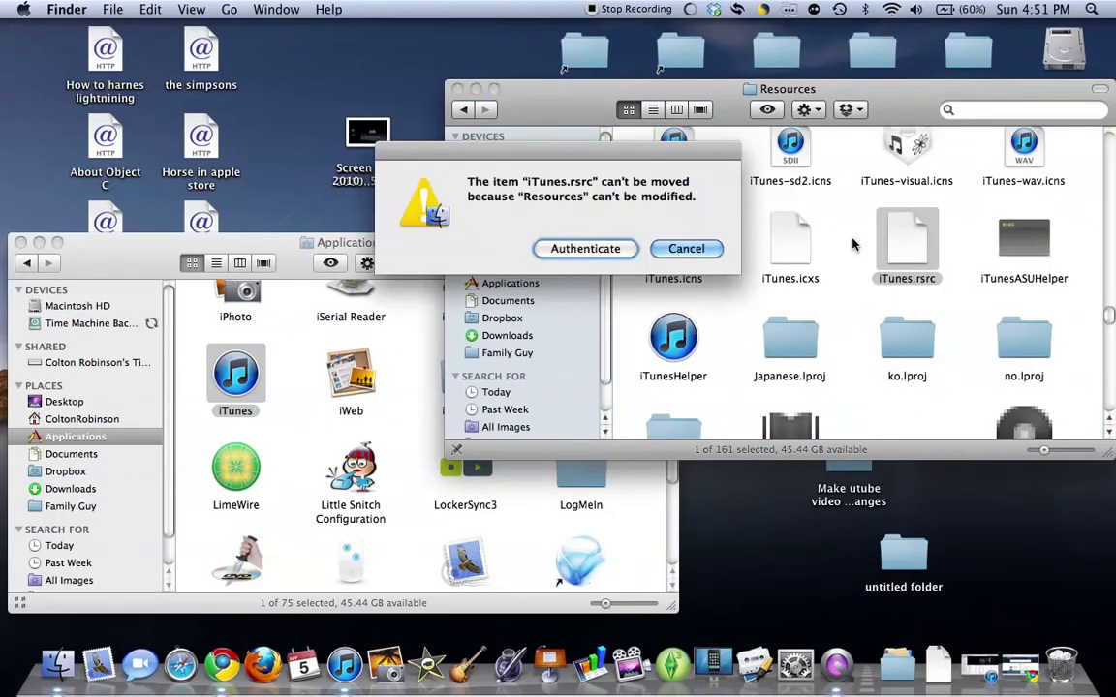
{"action": "left_click", "coordinate": [585, 249]}
{"action": "left_click", "coordinate": [685, 397]}
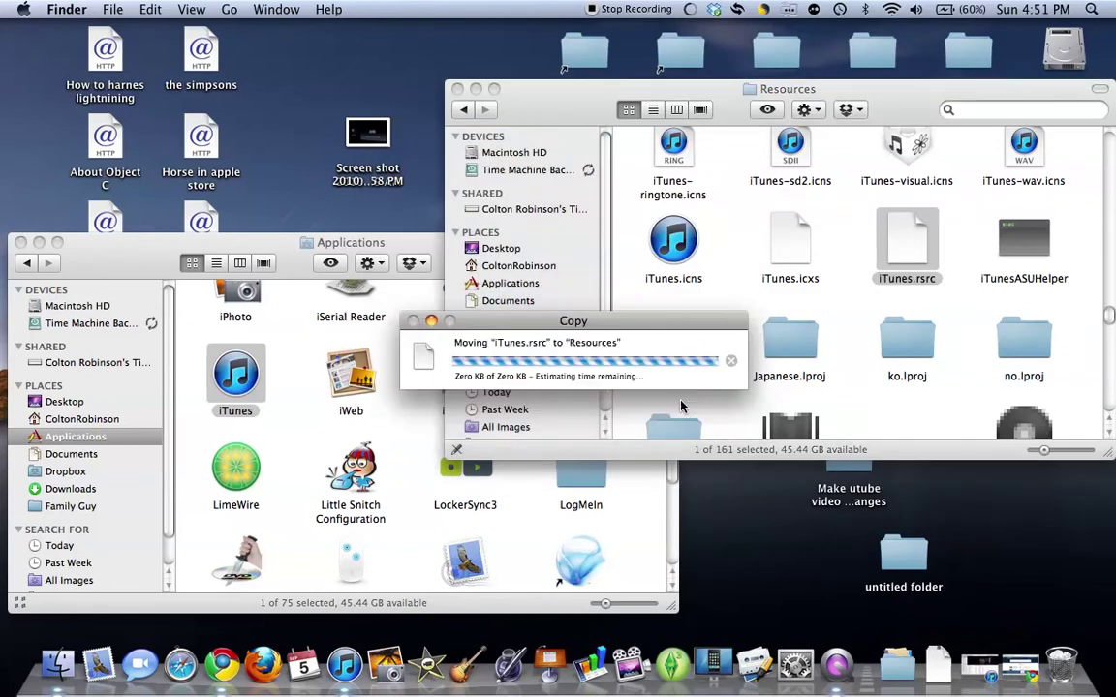
{"action": "type", "text": "pass"}
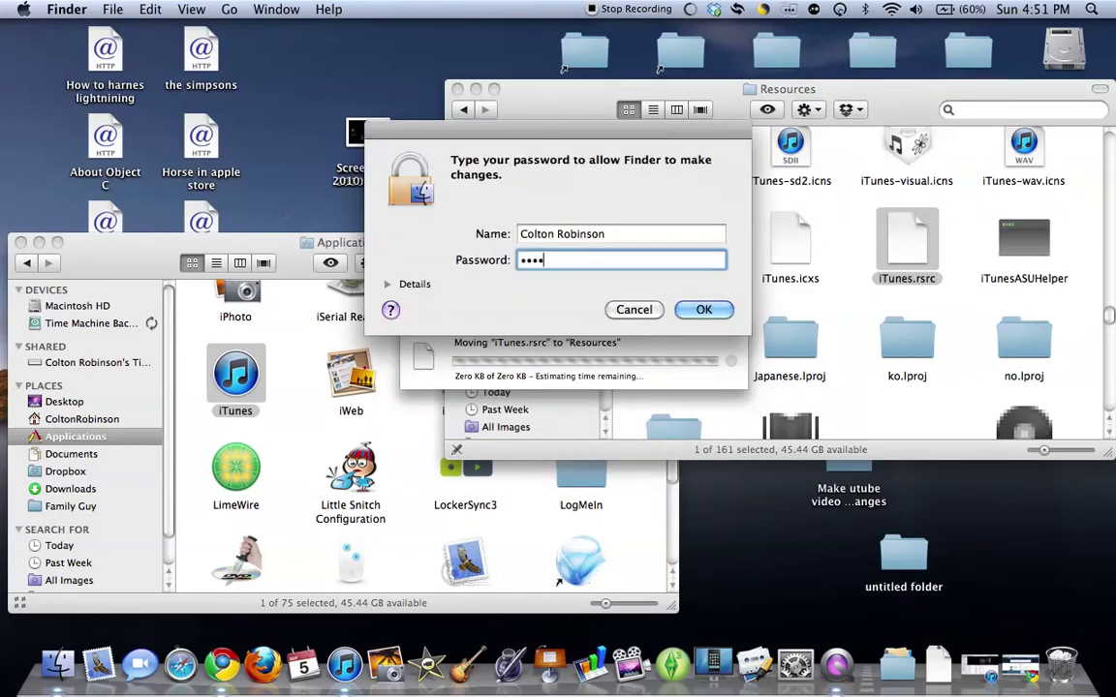
{"action": "type", "text": "word"}
{"action": "key", "text": "Return"}
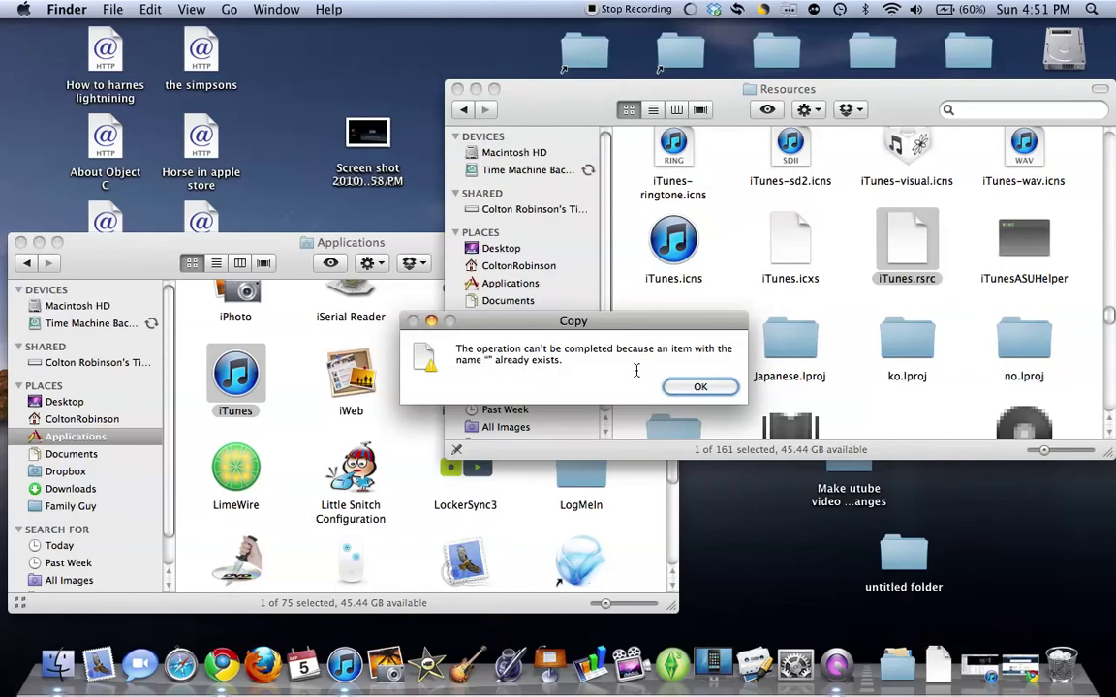
{"action": "left_click", "coordinate": [690, 386]}
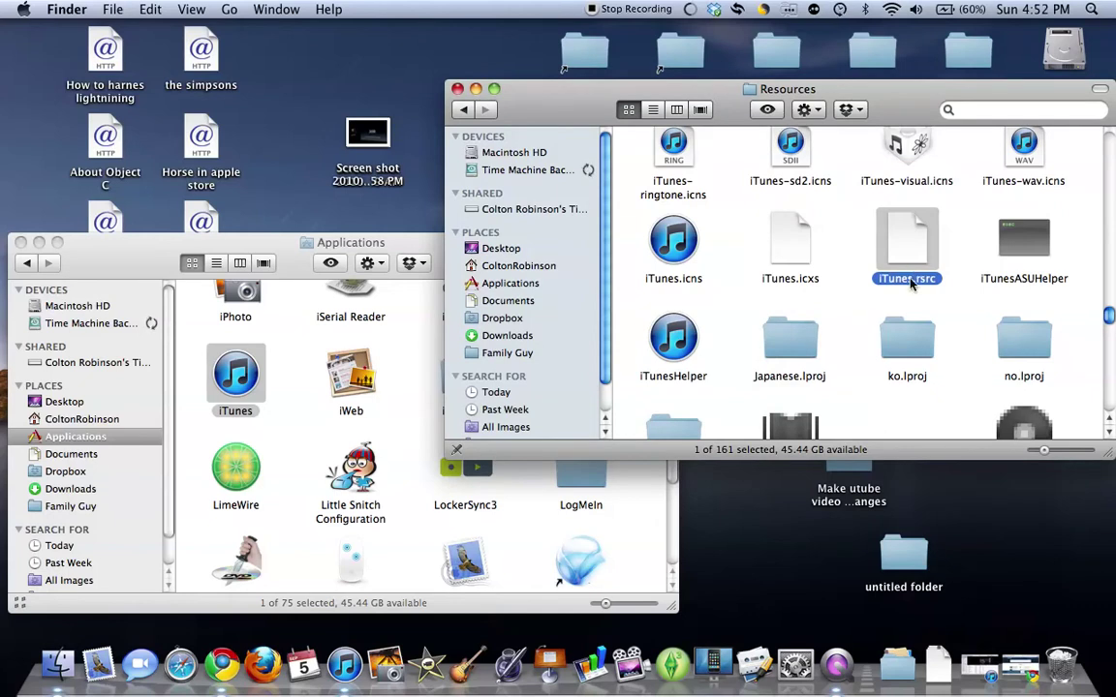
- Back up the original iTunes.rsrc to the untitled folder, then trash it from Resources with authentication
{"action": "left_click_drag", "start_coordinate": [910, 269], "coordinate": [903, 554]}
{"action": "double_click", "coordinate": [903, 554]}
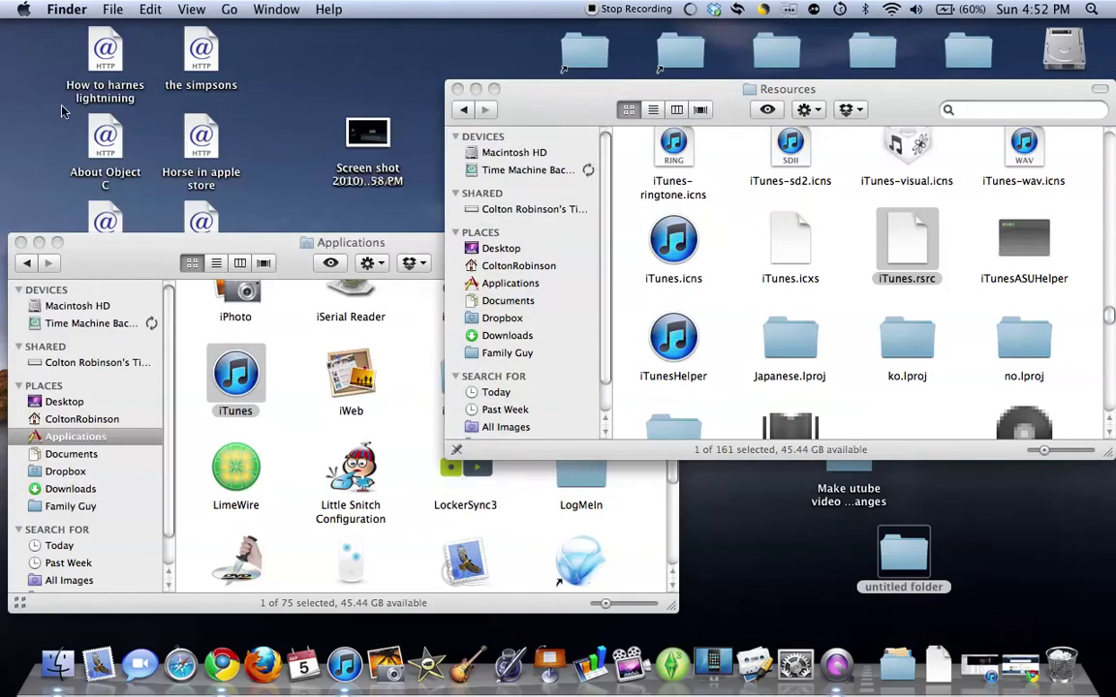
{"action": "left_click", "coordinate": [48, 106]}
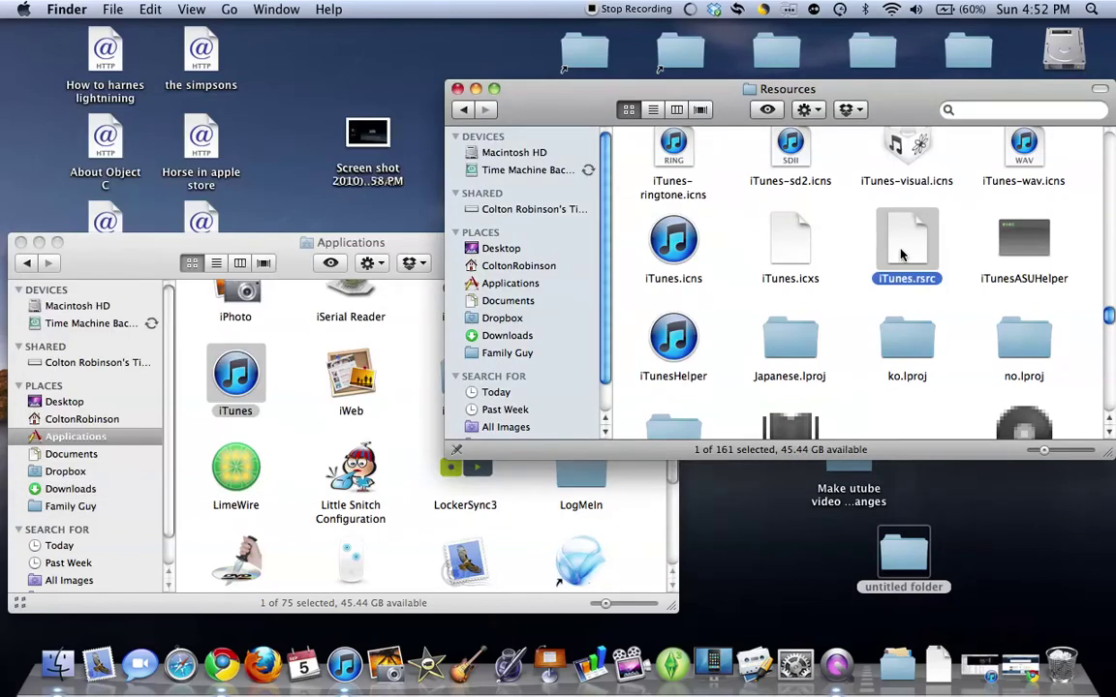
{"action": "right_click", "coordinate": [902, 254]}
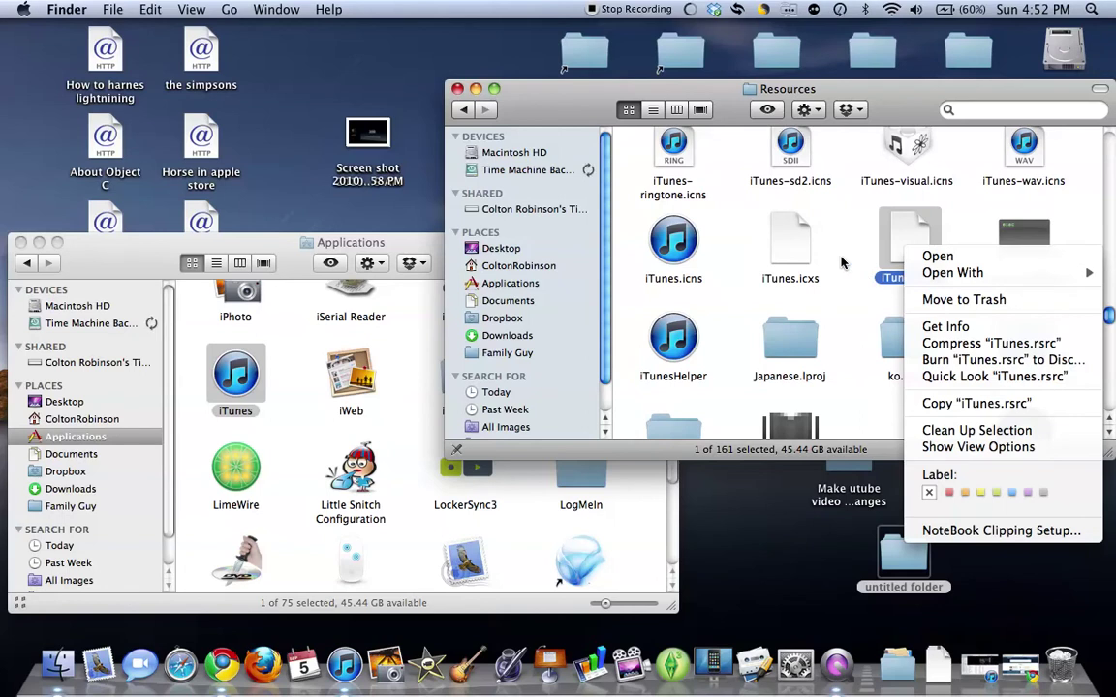
{"action": "left_click", "coordinate": [940, 306]}
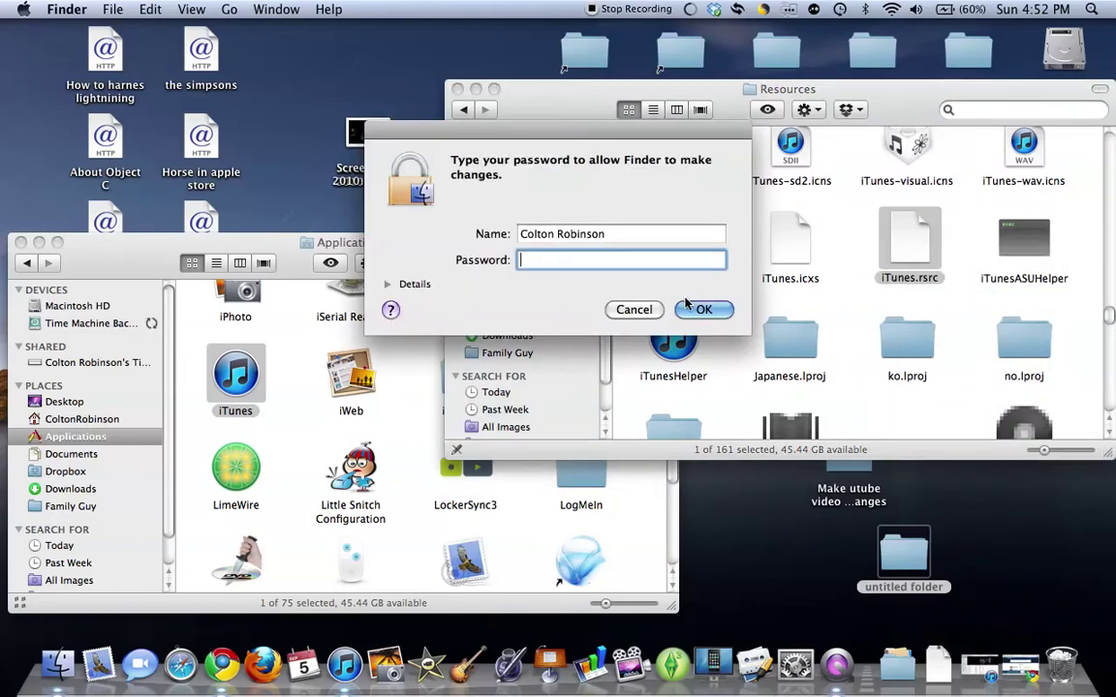
{"action": "type", "text": "•••••"}
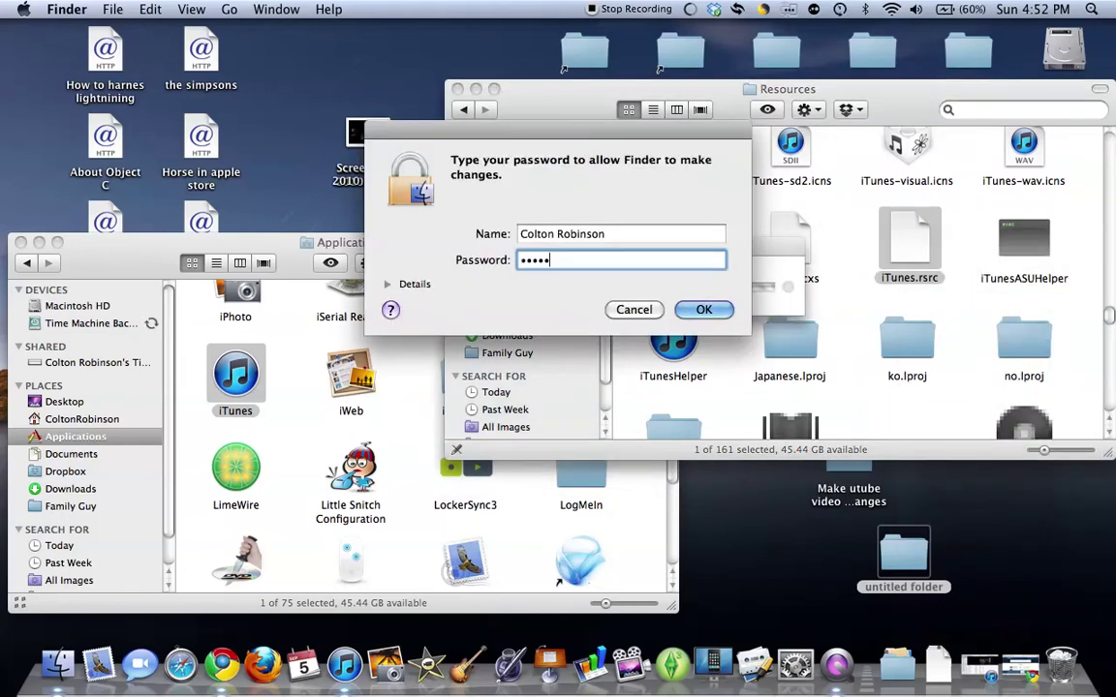
{"action": "key", "text": "Return"}
- Move the desktop iTunes.rsrc into the Resources folder, authenticating with the admin password
{"action": "key", "text": "F11"}
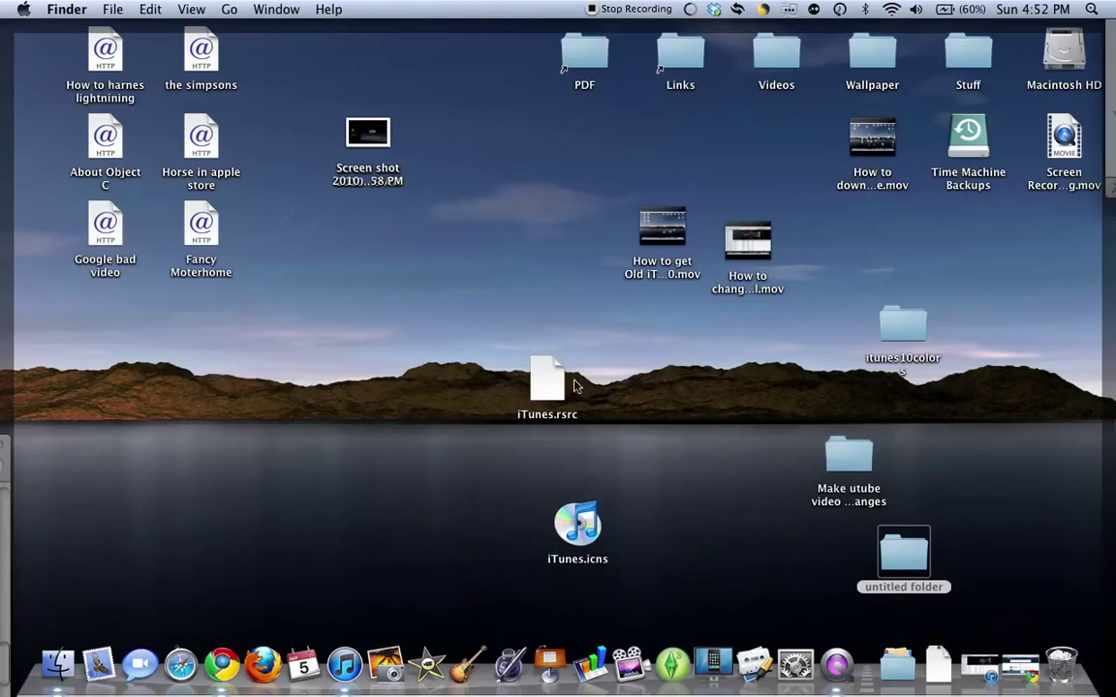
{"action": "left_click_drag", "start_coordinate": [547, 383], "coordinate": [868, 294]}
{"action": "key", "text": "F11"}
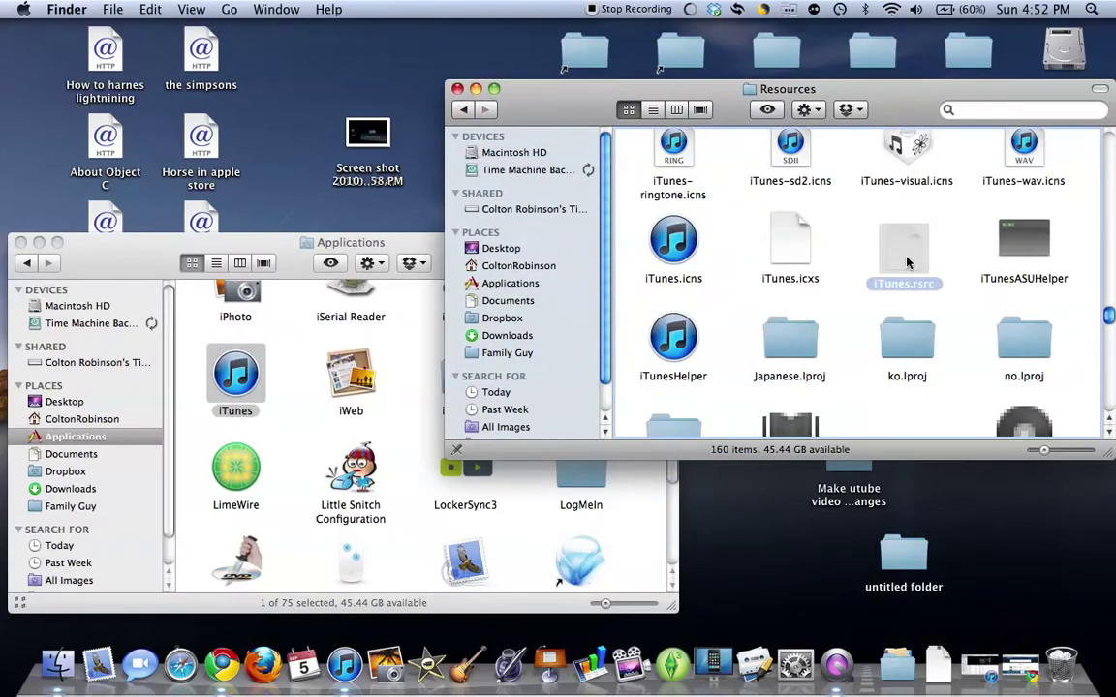
{"action": "left_click_drag", "start_coordinate": [868, 295], "coordinate": [814, 223]}
{"action": "left_click", "coordinate": [585, 249]}
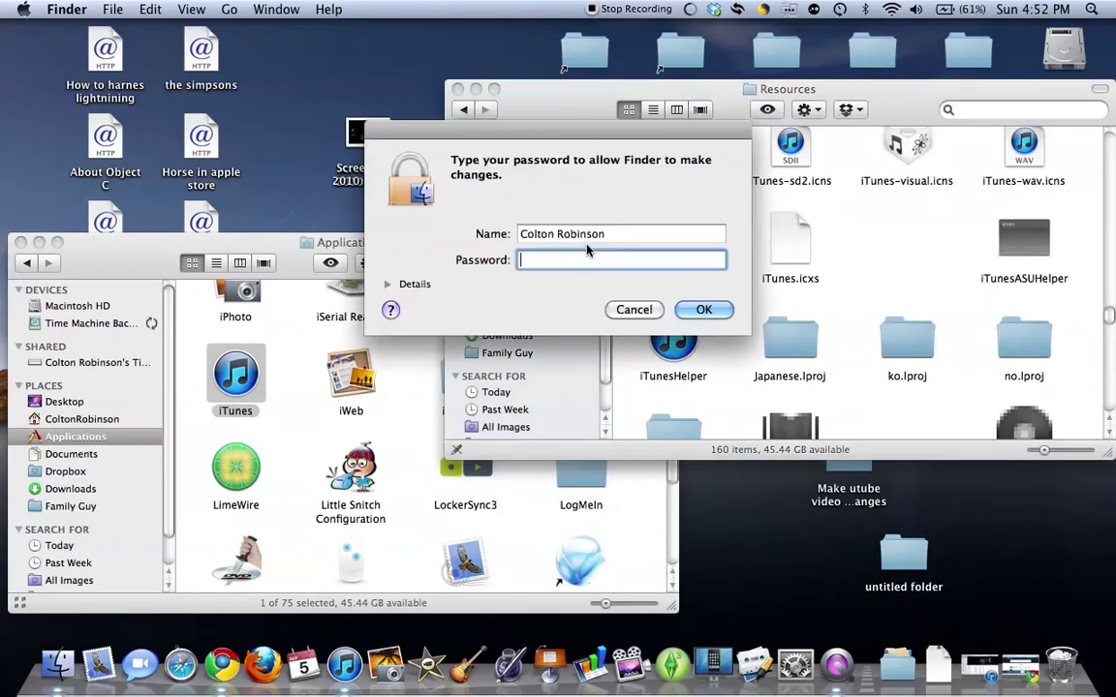
{"action": "type", "text": "••••"}
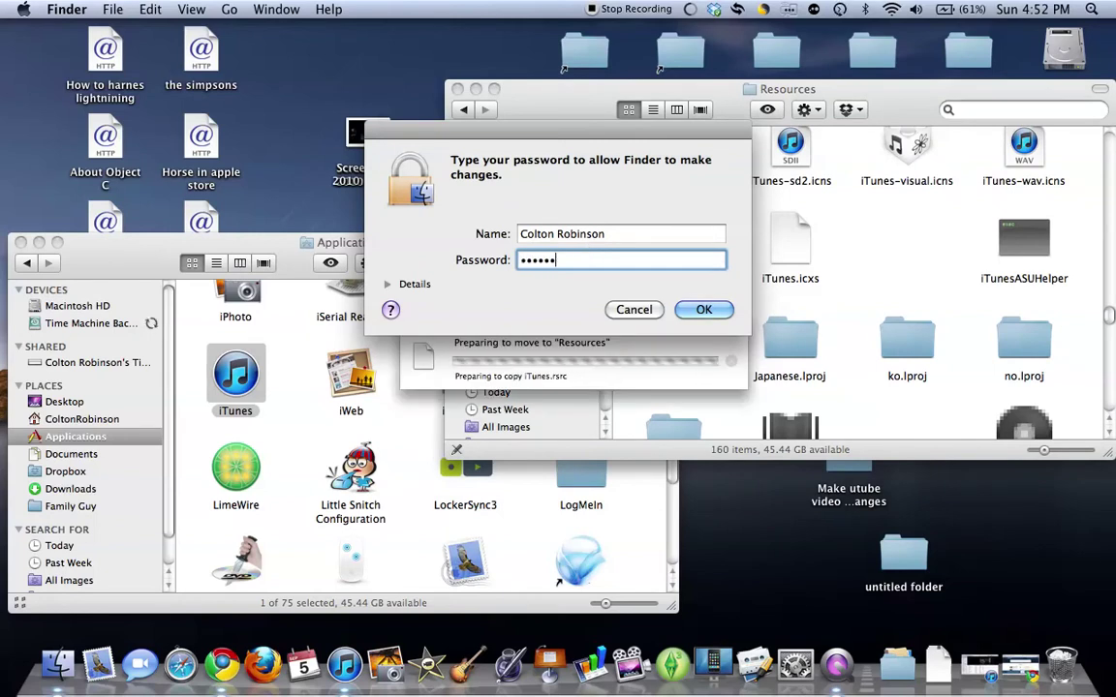
{"action": "key", "text": "Return"}
{"action": "left_click", "coordinate": [853, 264]}
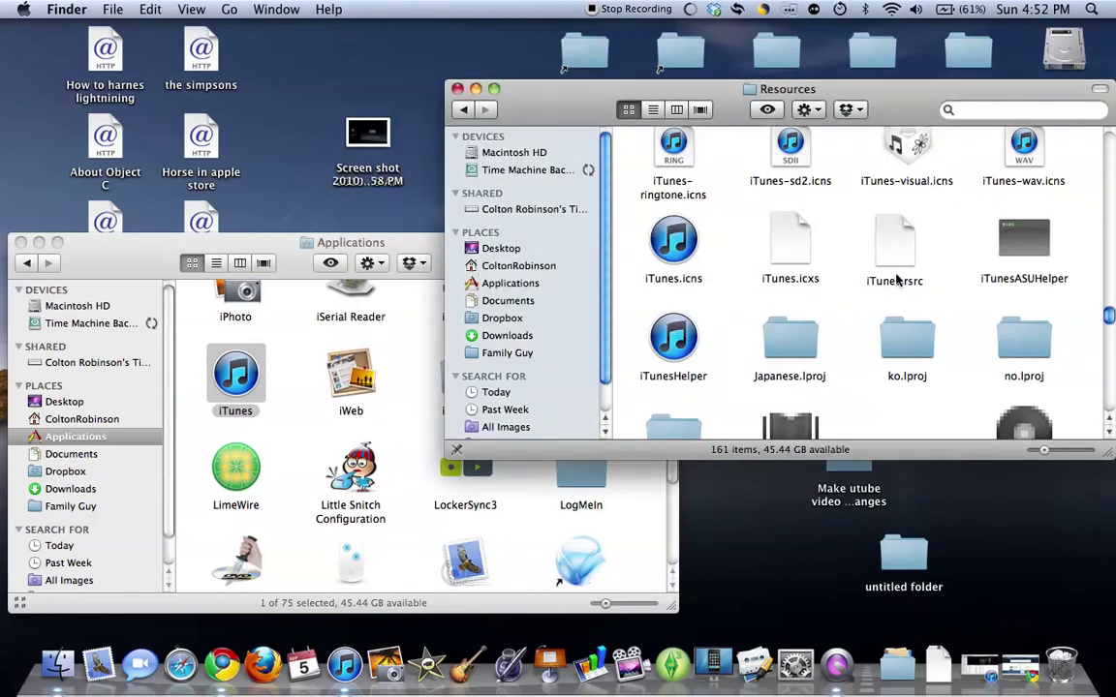
- Close Resources, check the untitled folder backup, and close the Applications window
{"action": "key", "text": "super+w"}
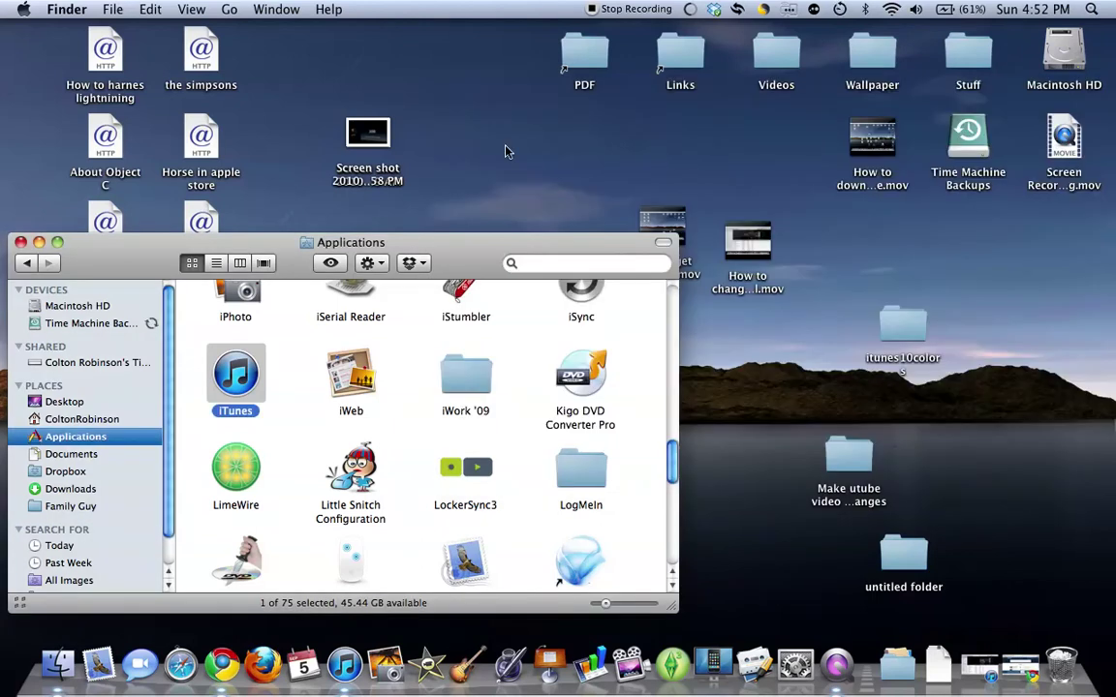
{"action": "double_click", "coordinate": [895, 557]}
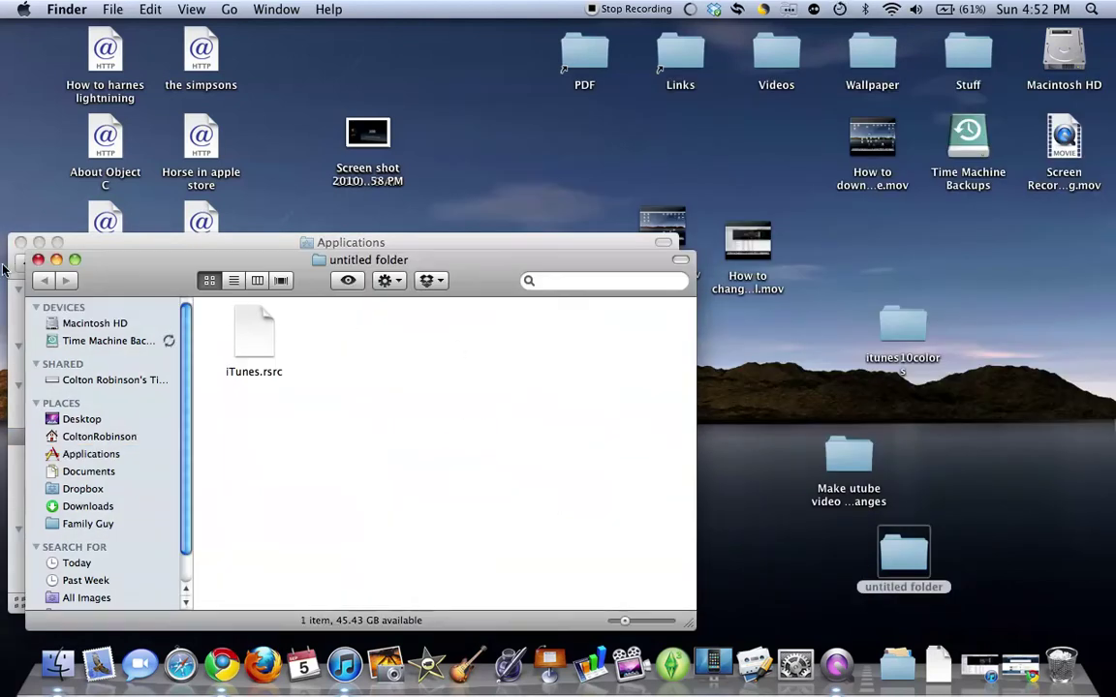
{"action": "left_click", "coordinate": [37, 259]}
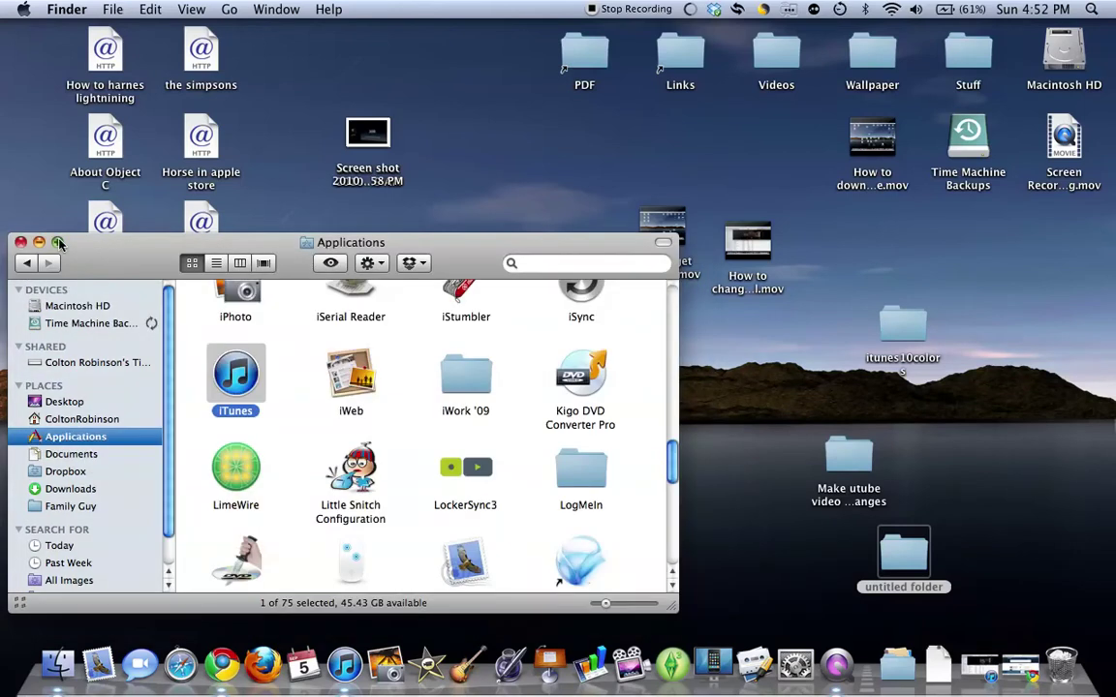
{"action": "left_click", "coordinate": [19, 244]}
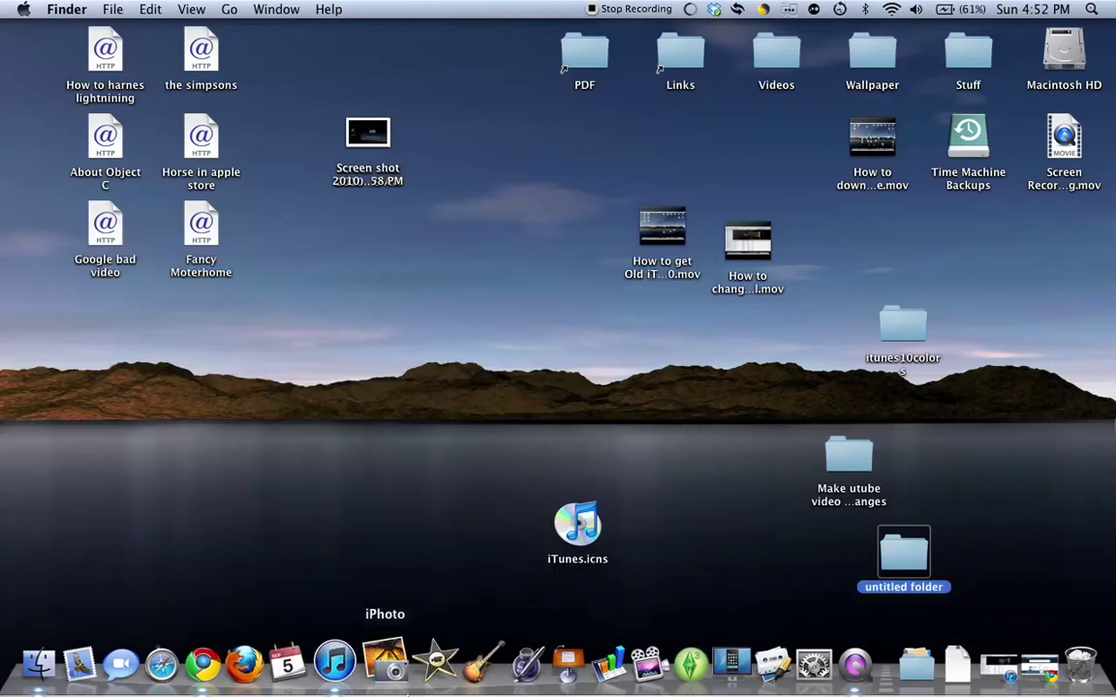
- Launch iTunes, close its window, and quit it with Cmd+Q
{"action": "left_click", "coordinate": [334, 660]}
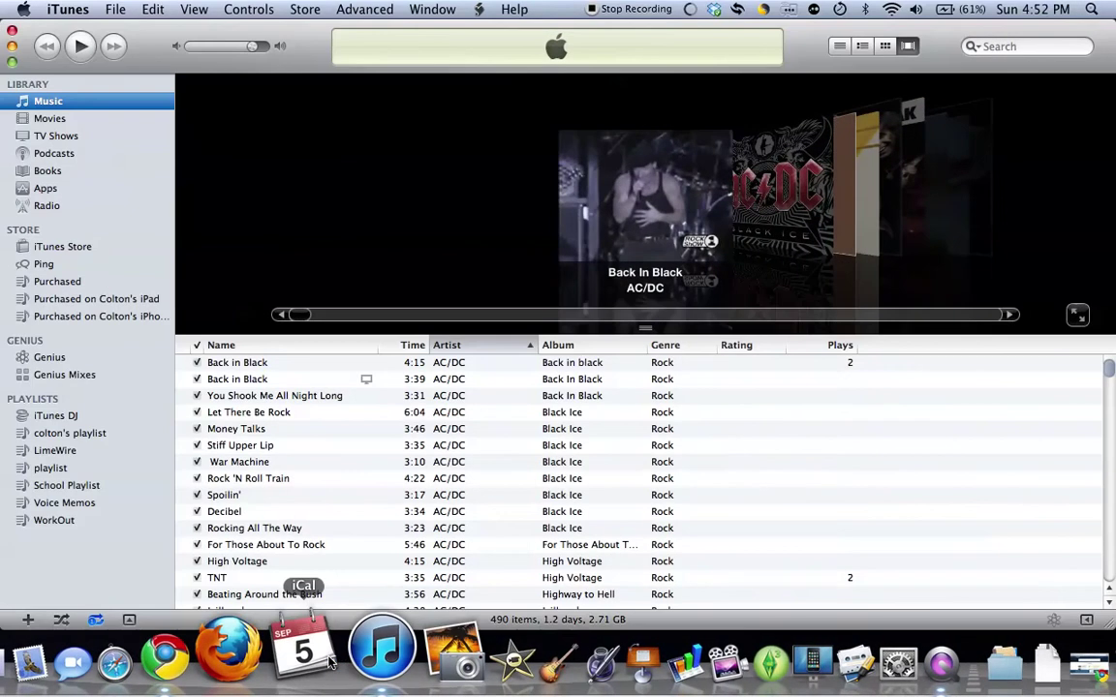
{"action": "key", "text": "super+w"}
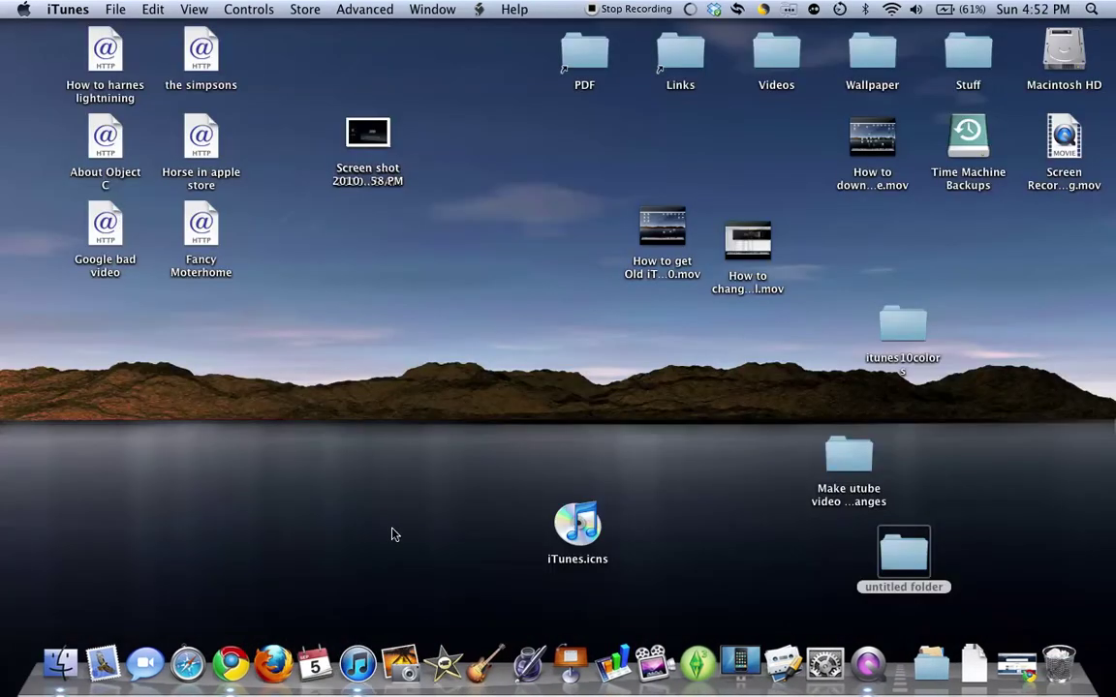
{"action": "key", "text": "super+q"}
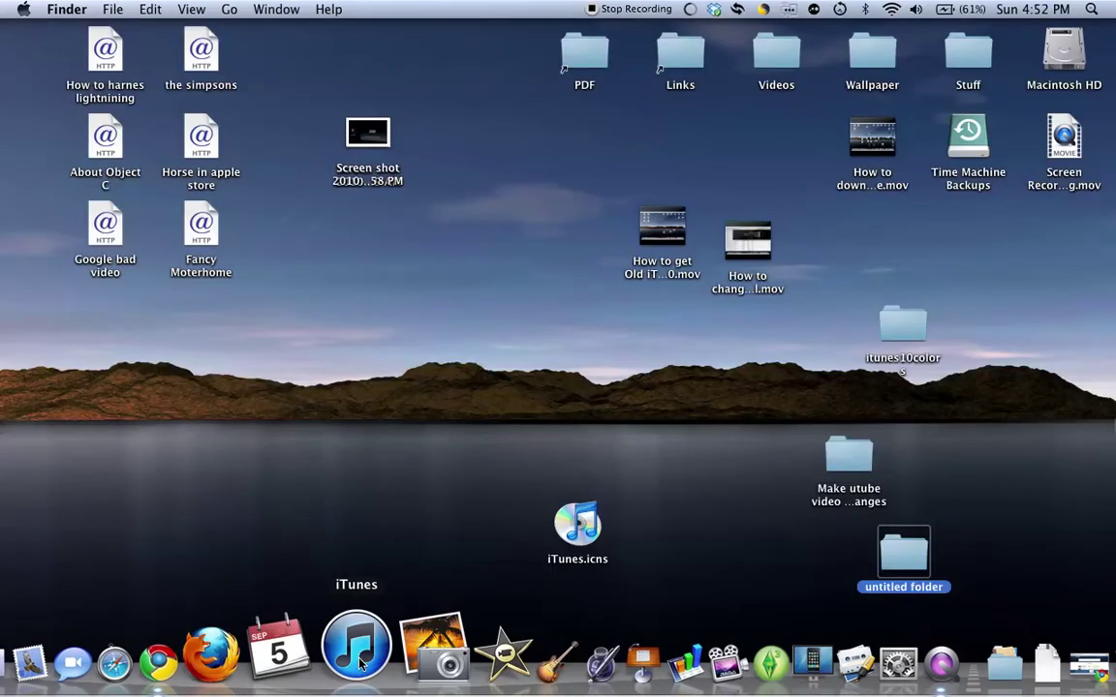
- Relaunch iTunes from the Dock and allow incoming connections in the firewall prompt
{"action": "left_click", "coordinate": [360, 653]}
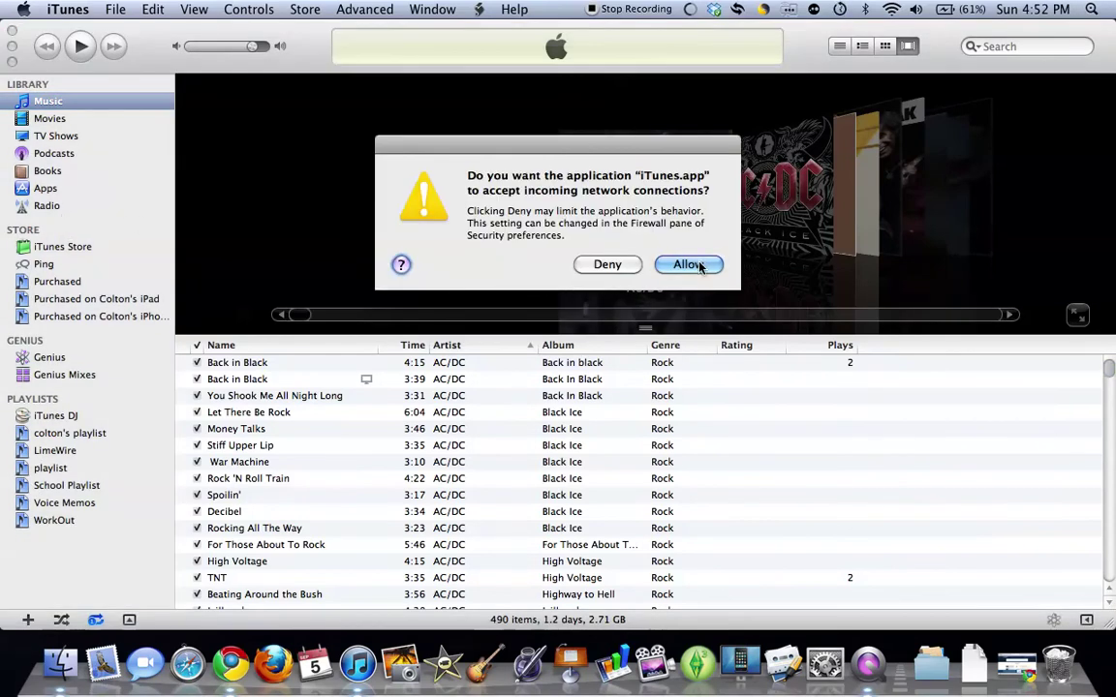
{"action": "left_click", "coordinate": [689, 264]}
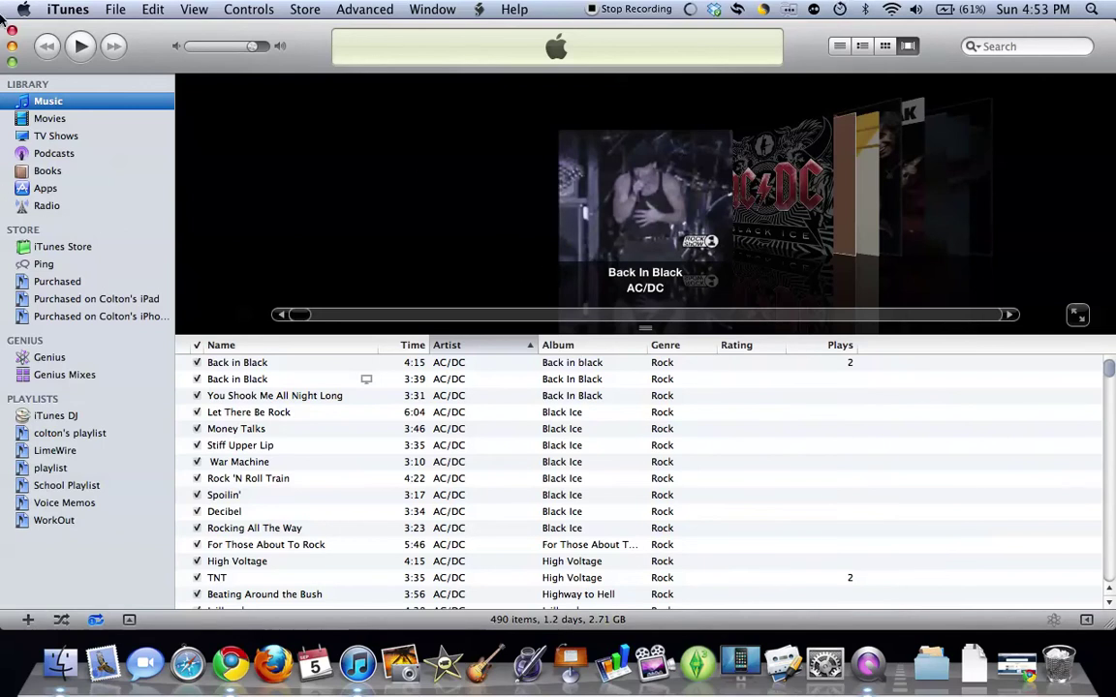
{"action": "left_click", "coordinate": [11, 46]}
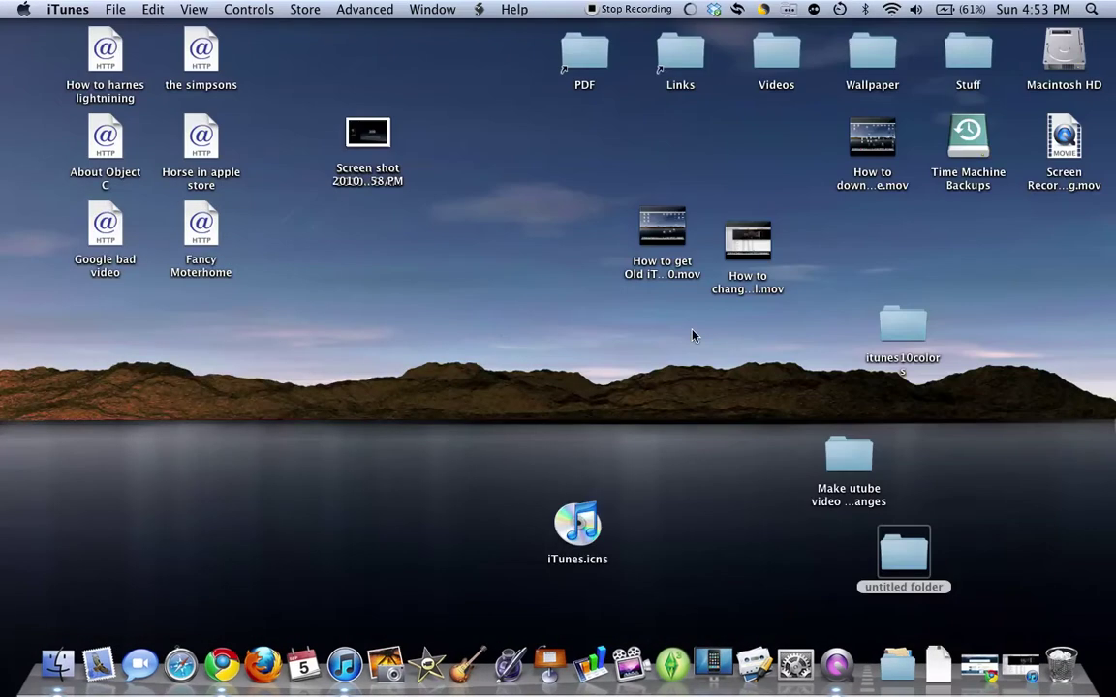
{"action": "left_click", "coordinate": [809, 492]}
{"action": "key", "text": "super+o"}
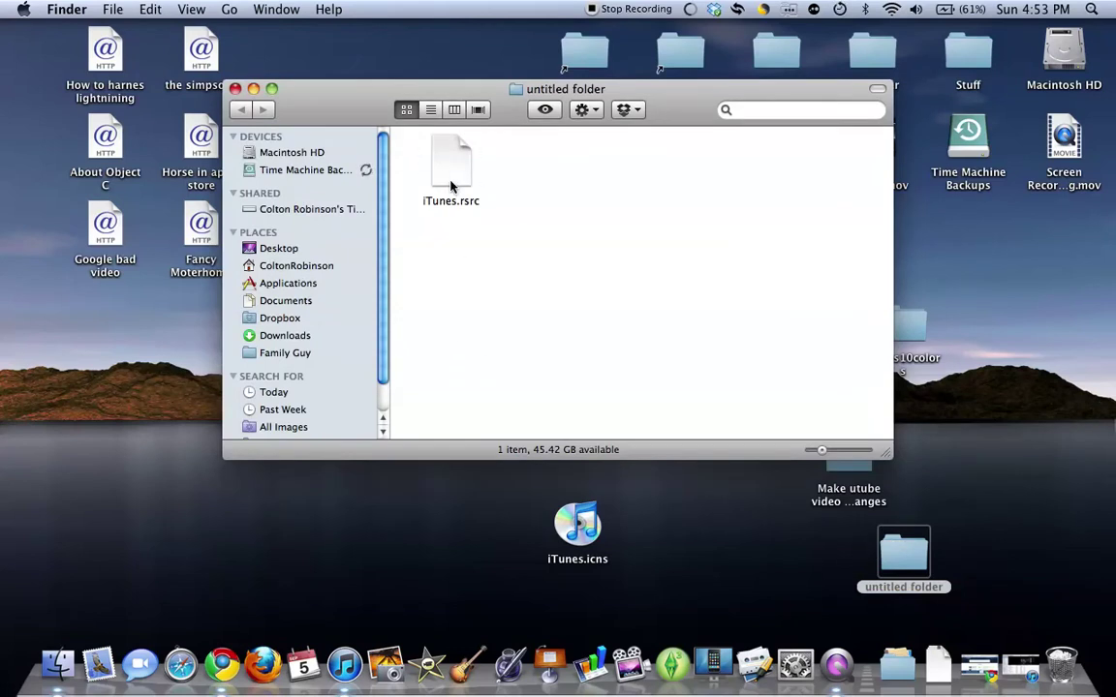
{"action": "left_click", "coordinate": [236, 90]}
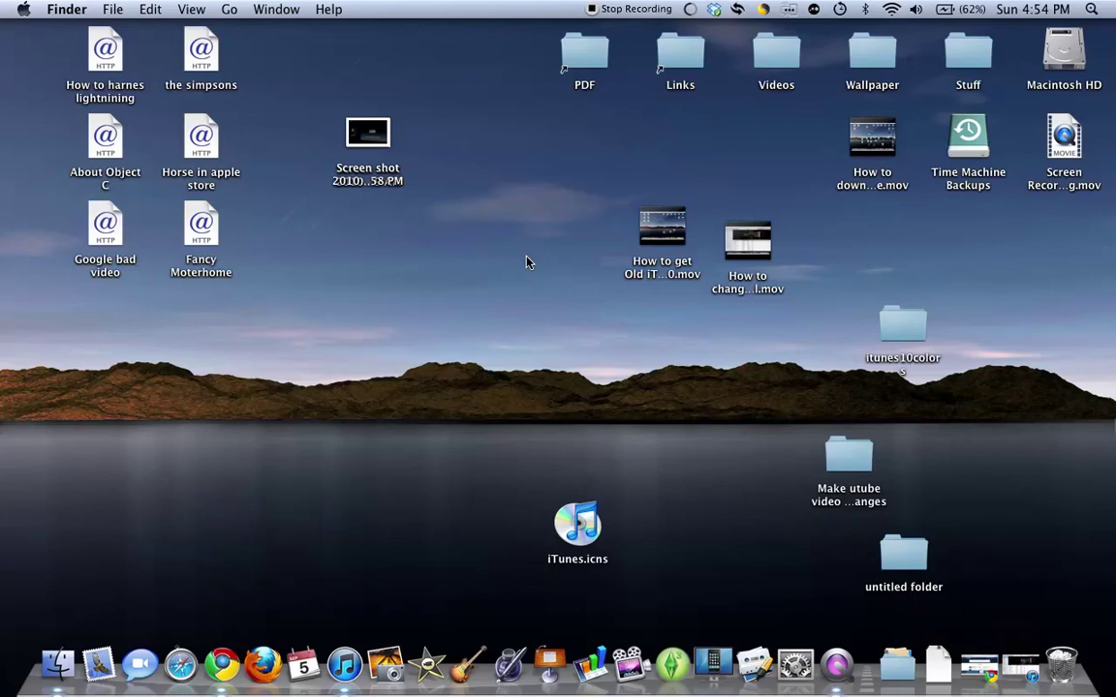
{"action": "left_click", "coordinate": [1019, 661]}
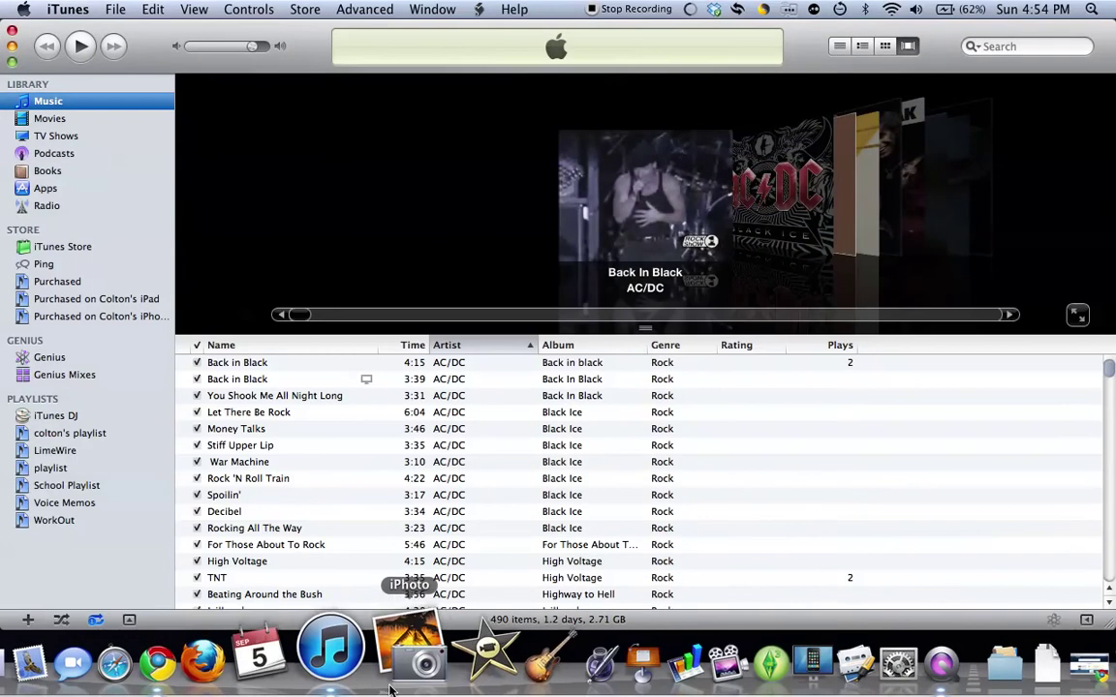